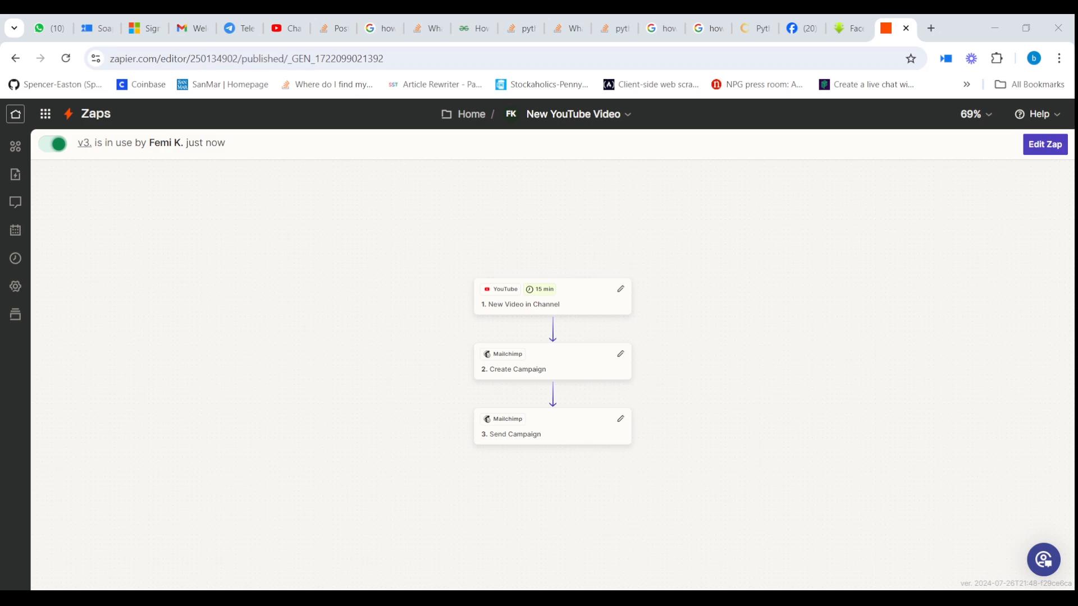
Step: Open the published zap as an editable draft and select the YouTube trigger step
{"action": "left_click", "coordinate": [686, 451]}
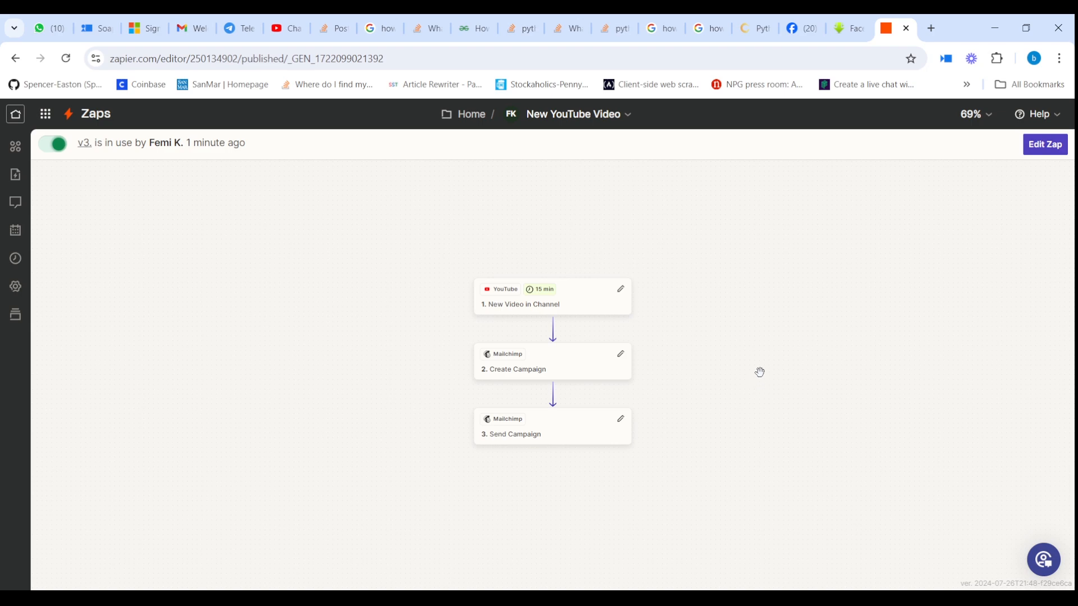
{"action": "scroll", "coordinate": [699, 339], "scroll_direction": "down", "scroll_amount": 2}
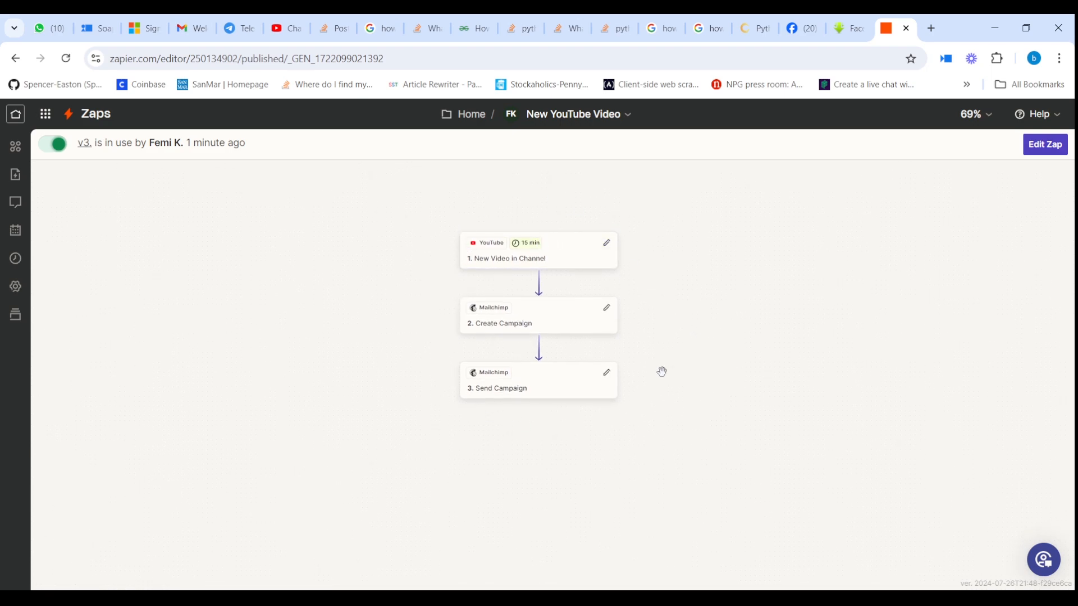
{"action": "left_click", "coordinate": [1045, 144]}
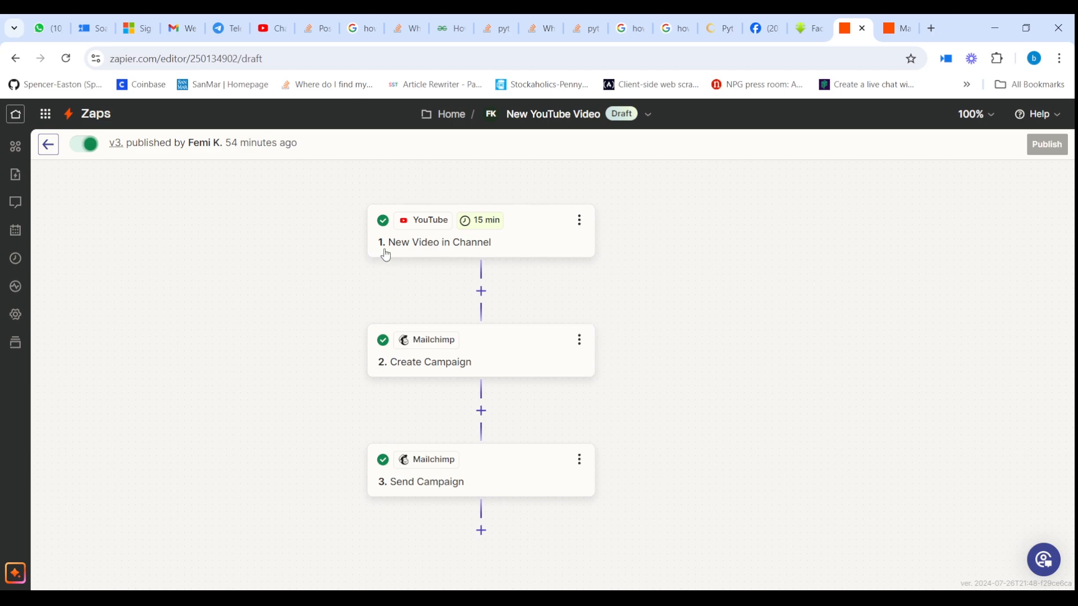
{"action": "left_click", "coordinate": [512, 246]}
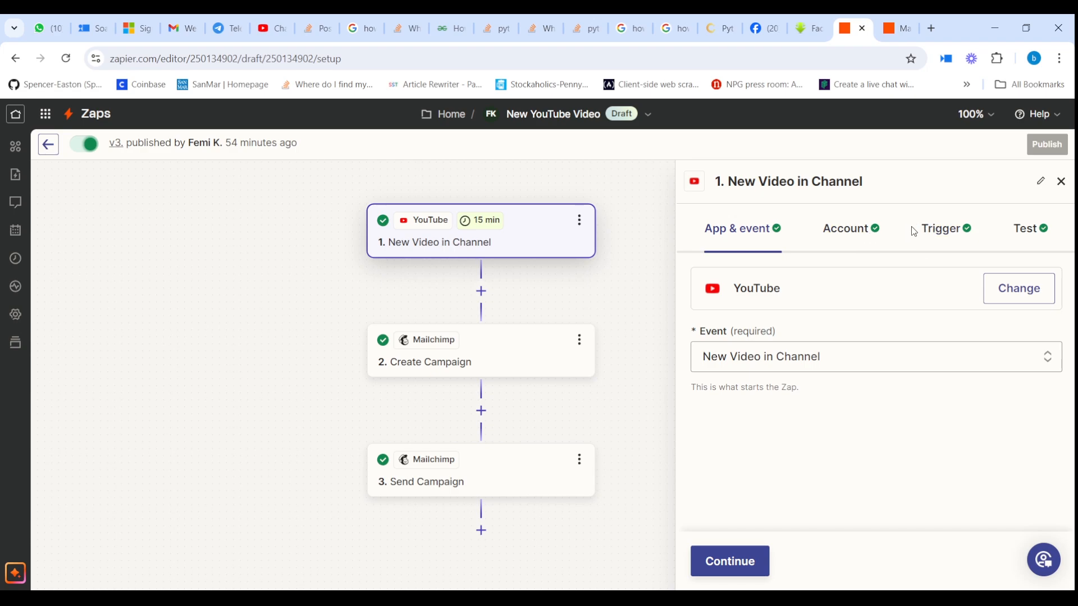
Step: Review the trigger's Channel setting and its test records, such as Channel Video C and B
{"action": "left_click", "coordinate": [940, 230]}
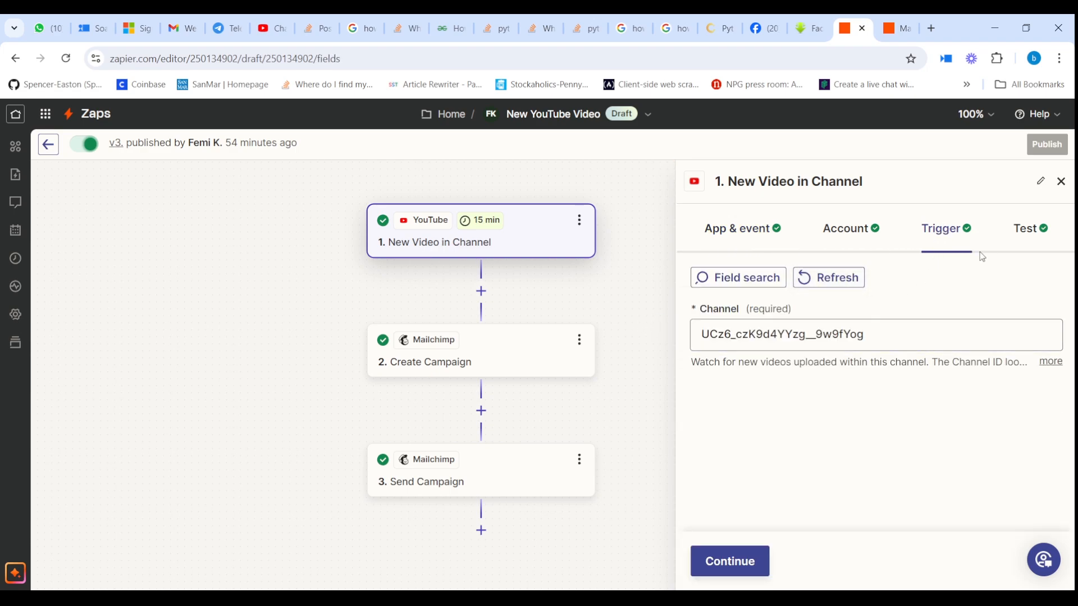
{"action": "left_click", "coordinate": [1024, 236]}
{"action": "scroll", "coordinate": [919, 425], "scroll_direction": "down", "scroll_amount": 3}
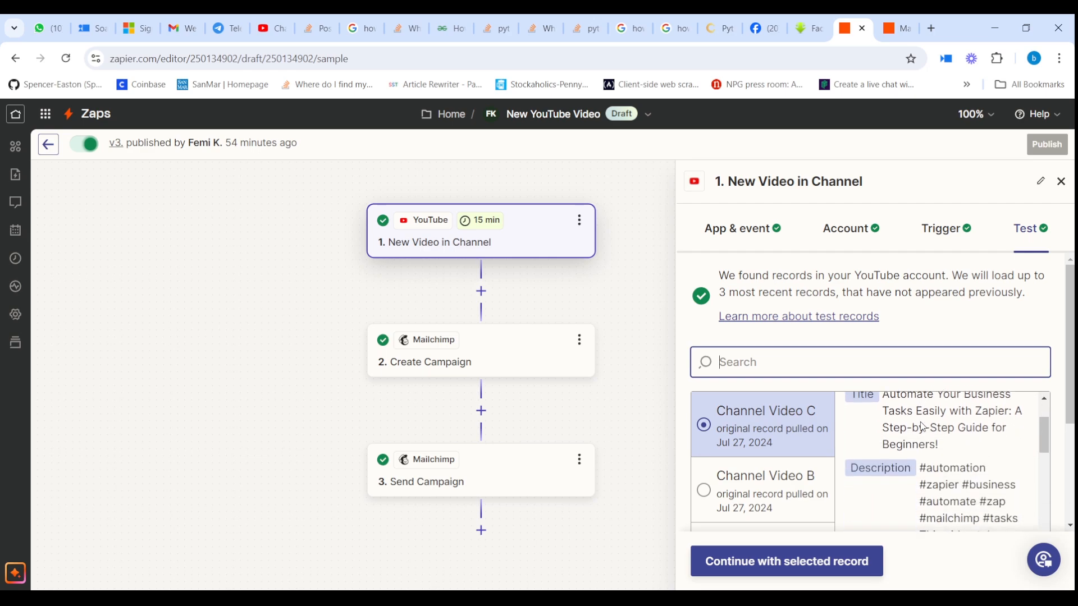
{"action": "scroll", "coordinate": [910, 424], "scroll_direction": "up", "scroll_amount": 3}
{"action": "scroll", "coordinate": [898, 422], "scroll_direction": "down", "scroll_amount": 6}
{"action": "scroll", "coordinate": [889, 421], "scroll_direction": "up", "scroll_amount": 5}
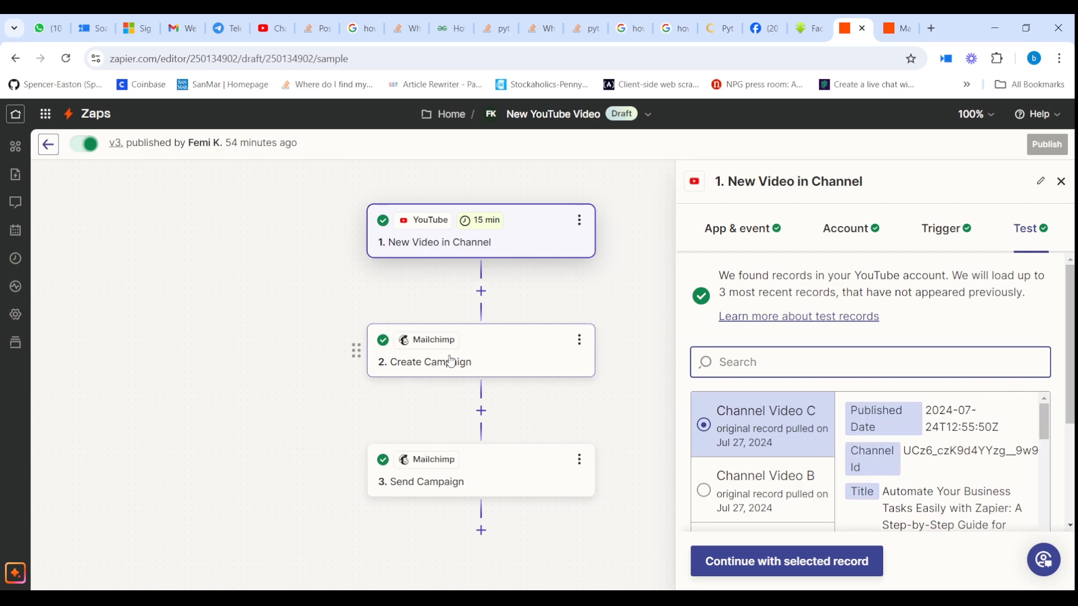
Step: Review step 2 Create Campaign's Mailchimp account and action fields
{"action": "left_click", "coordinate": [488, 356]}
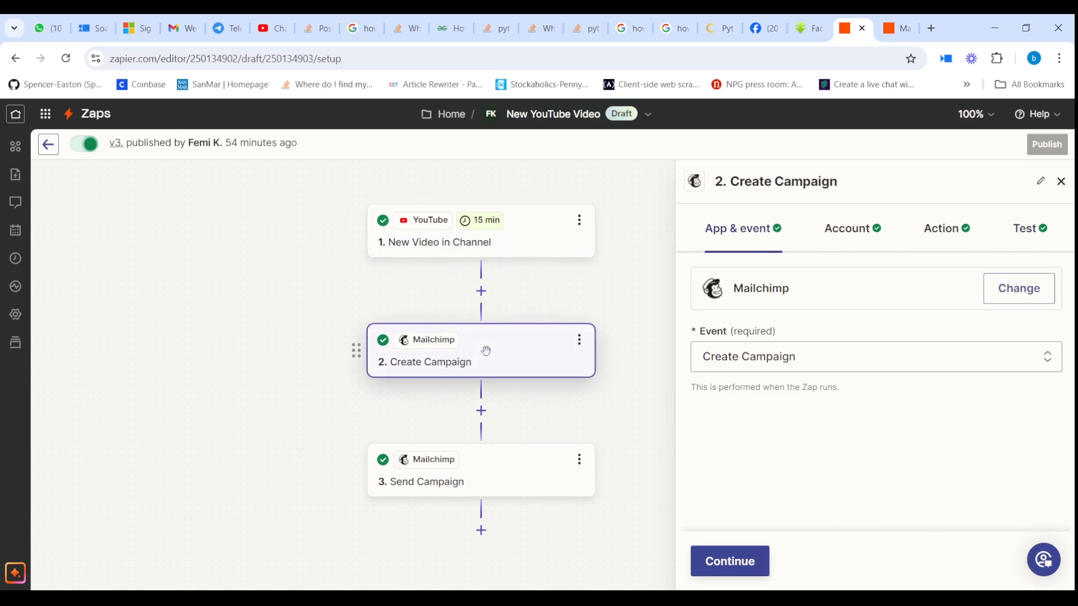
{"action": "left_click", "coordinate": [877, 234]}
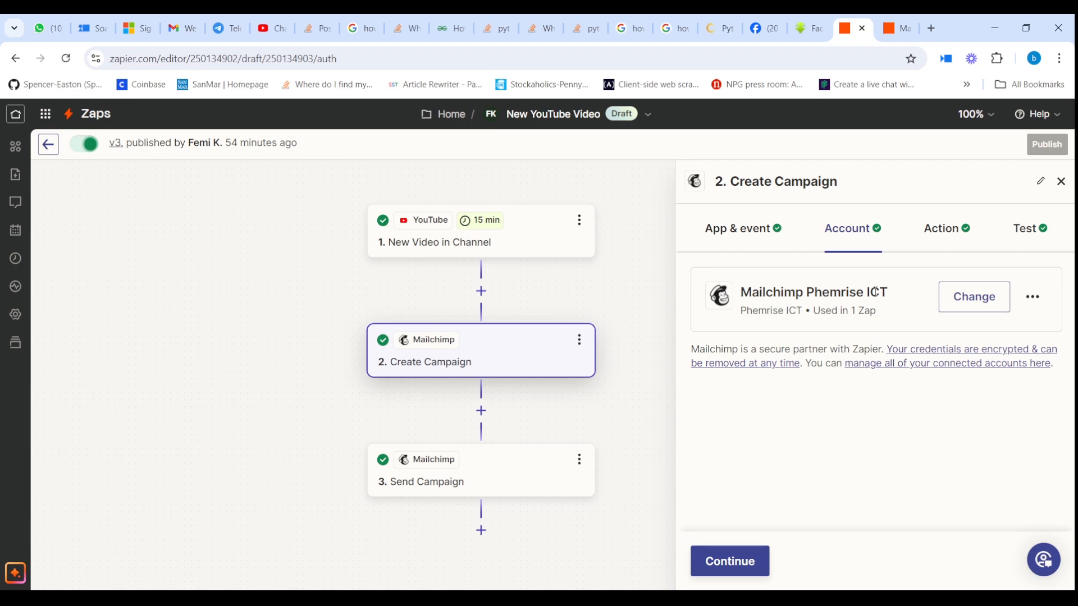
{"action": "left_click", "coordinate": [942, 233]}
{"action": "scroll", "coordinate": [888, 332], "scroll_direction": "down", "scroll_amount": 2}
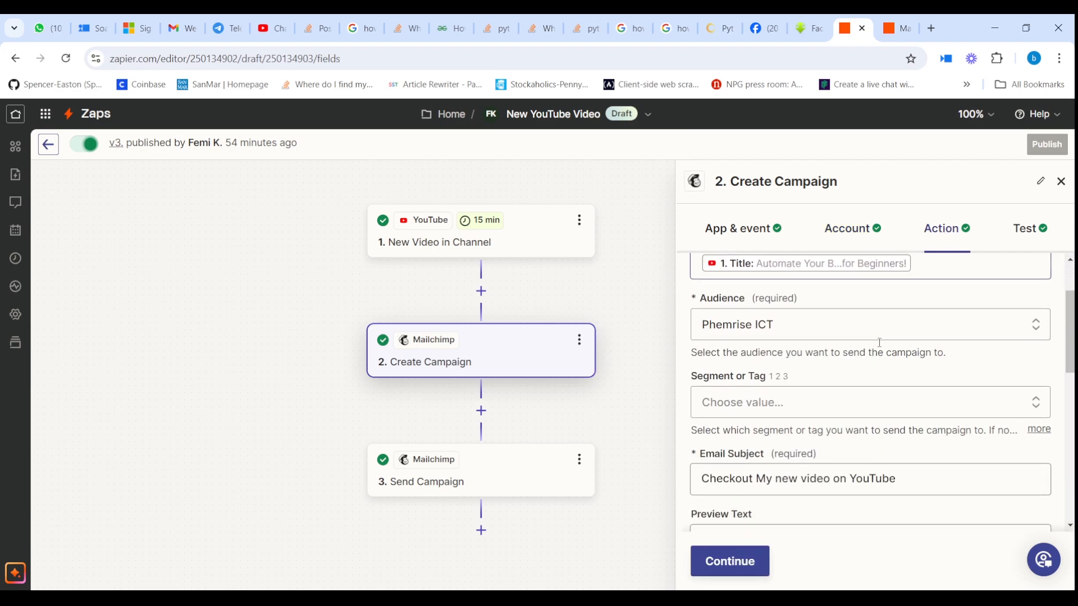
{"action": "scroll", "coordinate": [879, 342], "scroll_direction": "down", "scroll_amount": 10}
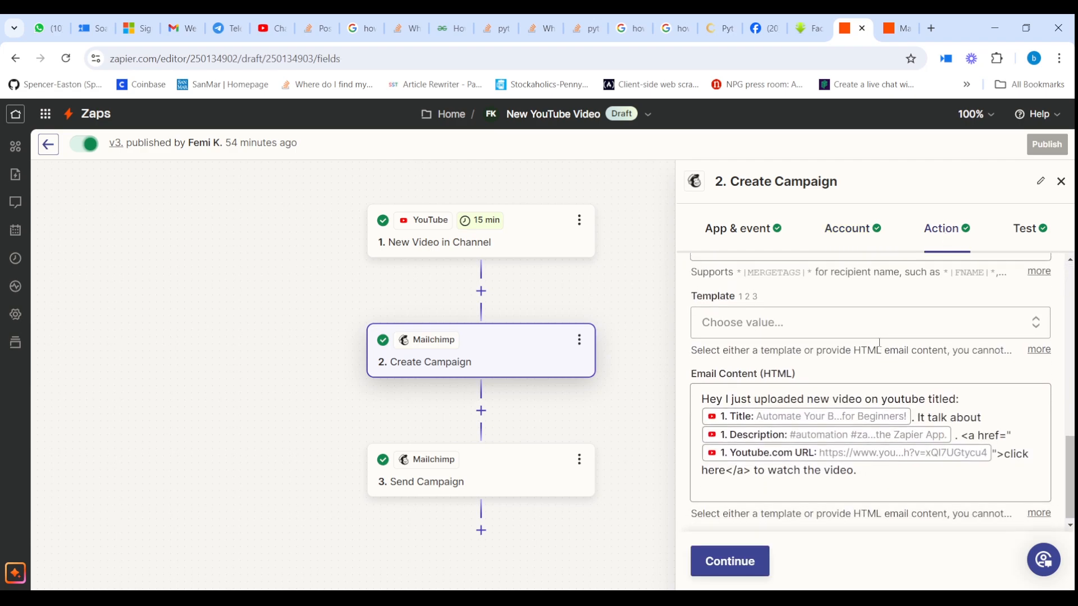
{"action": "scroll", "coordinate": [879, 343], "scroll_direction": "up", "scroll_amount": 8}
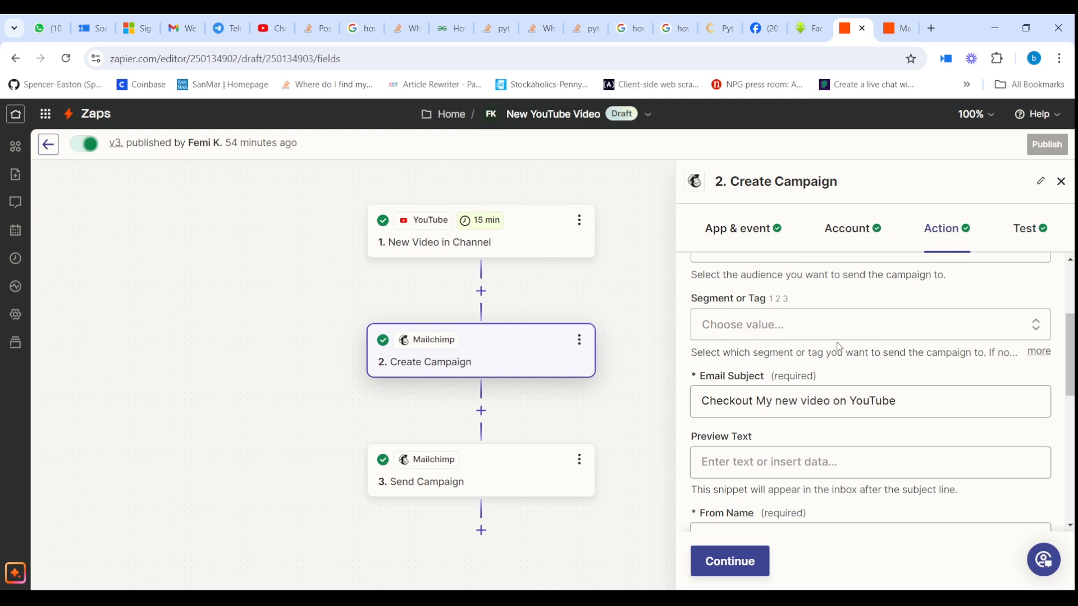
{"action": "scroll", "coordinate": [839, 345], "scroll_direction": "up", "scroll_amount": 3}
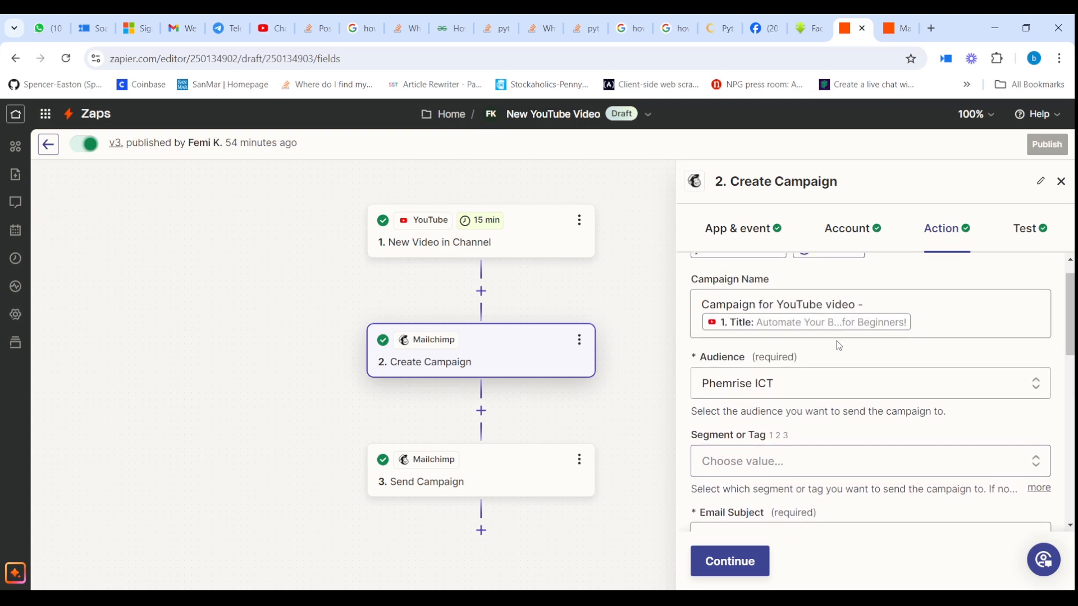
{"action": "left_click", "coordinate": [486, 484]}
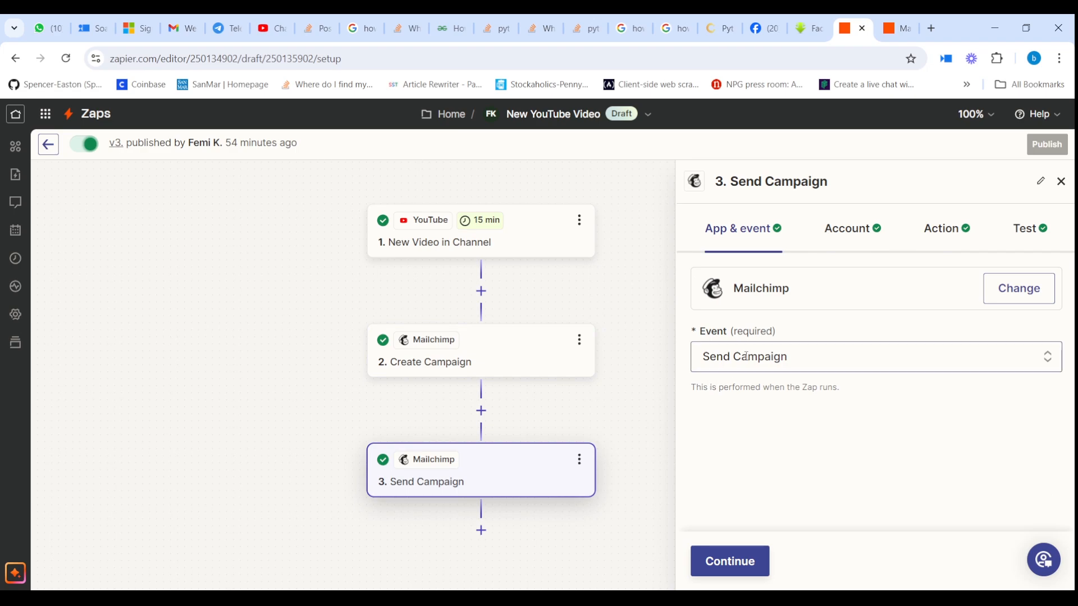
{"action": "left_click", "coordinate": [864, 236]}
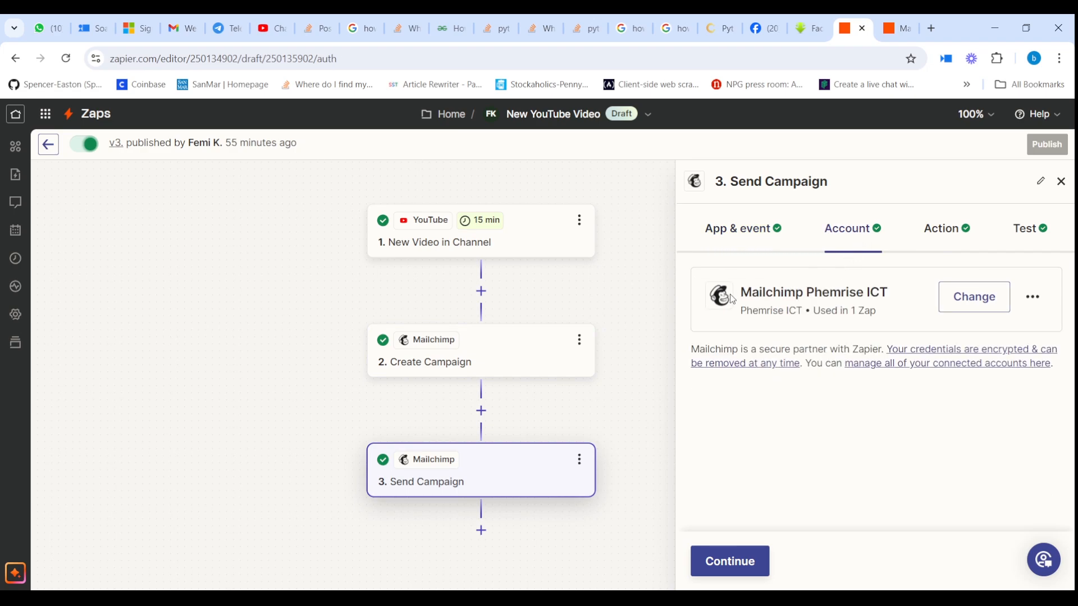
{"action": "left_click_drag", "start_coordinate": [736, 295], "coordinate": [928, 298]}
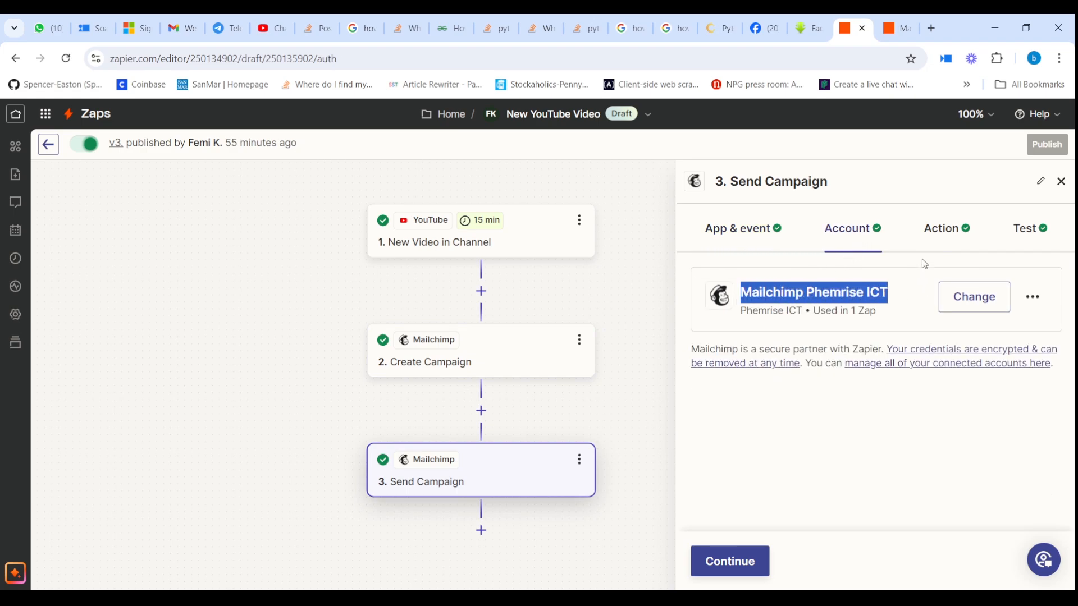
{"action": "left_click", "coordinate": [942, 233]}
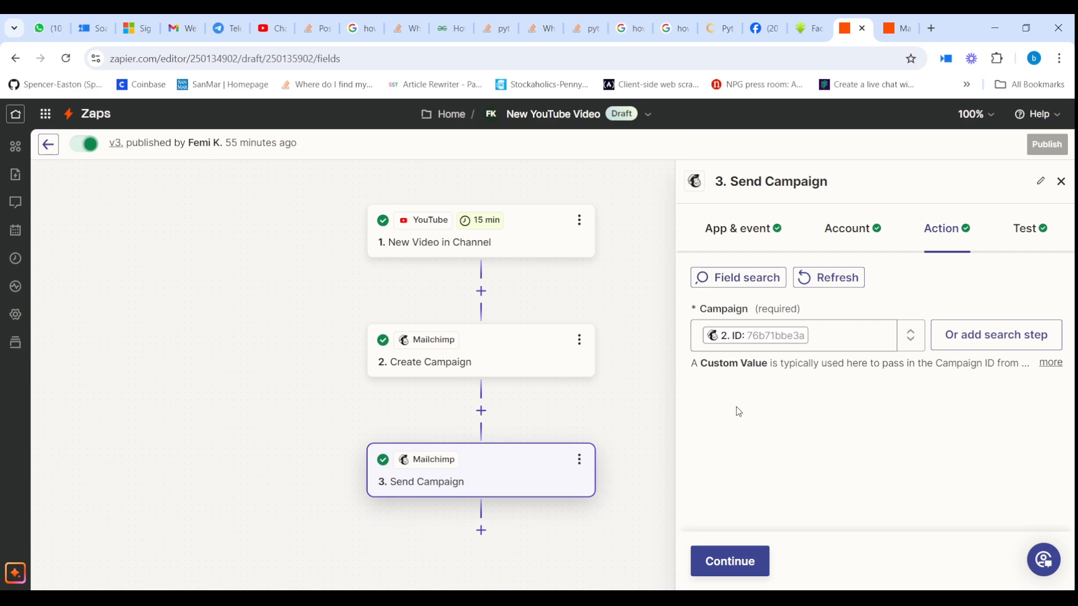
{"action": "left_click_drag", "start_coordinate": [587, 427], "coordinate": [563, 319]}
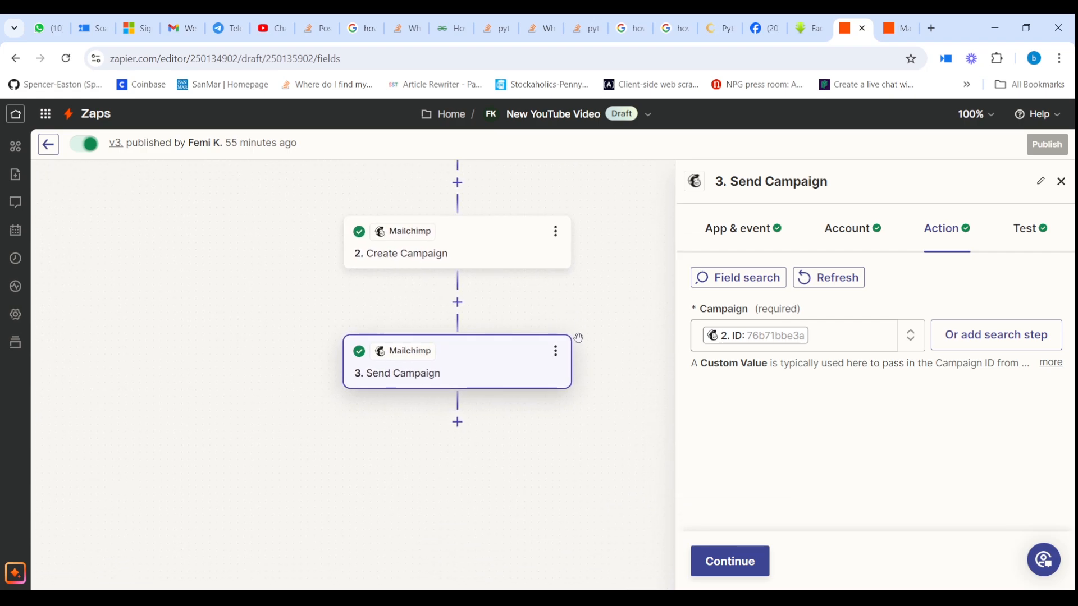
Step: Add a Delay by Zapier step after Send Campaign and list its delay events
{"action": "left_click", "coordinate": [457, 423]}
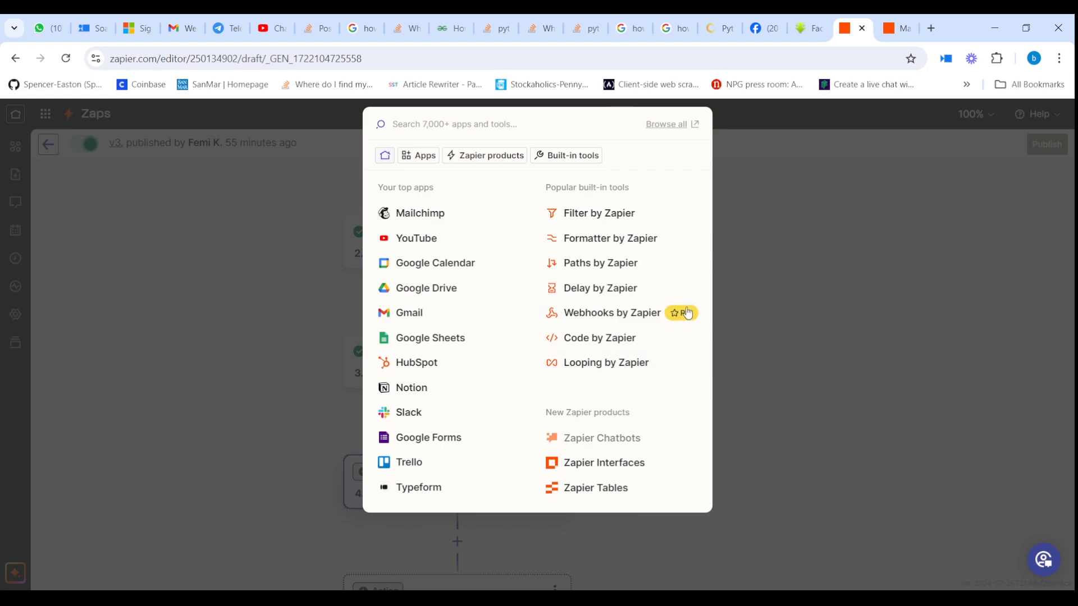
{"action": "left_click", "coordinate": [631, 289]}
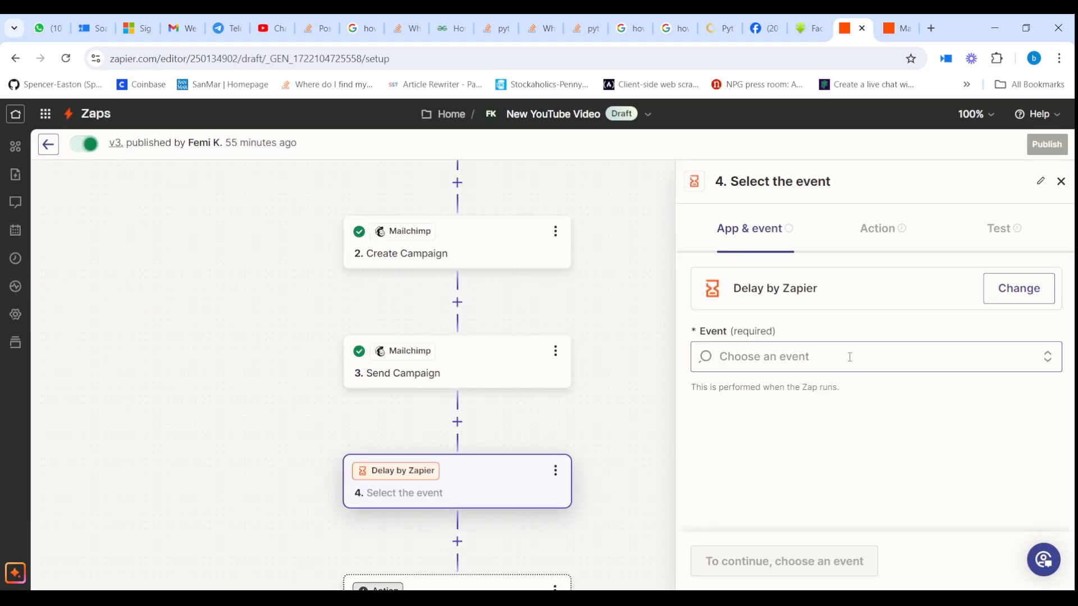
{"action": "left_click", "coordinate": [850, 357]}
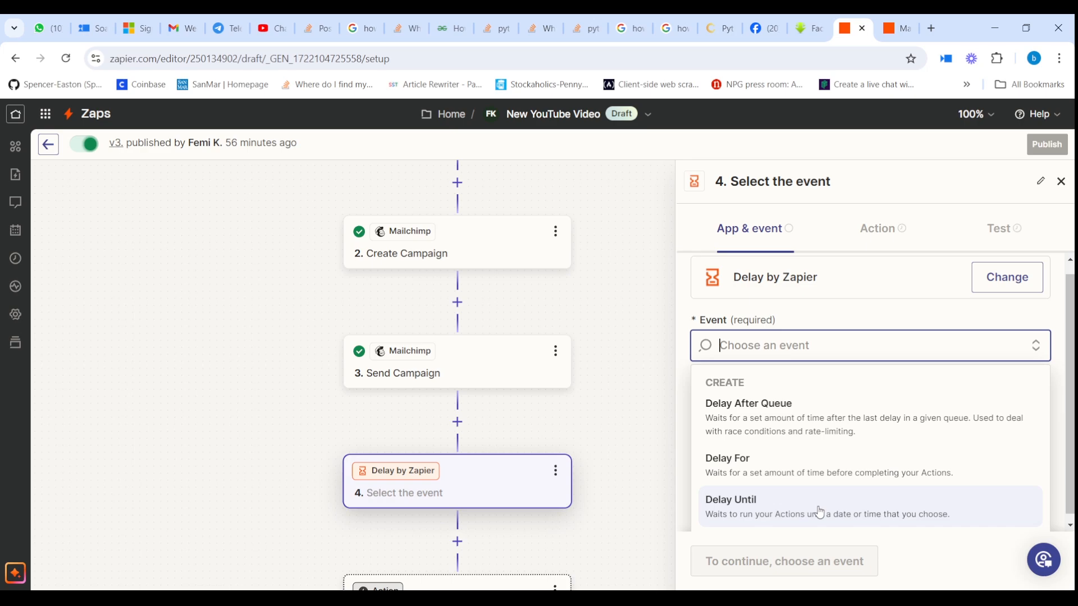
Step: Choose the Delay For event and continue to the delay fields
{"action": "left_click", "coordinate": [933, 469]}
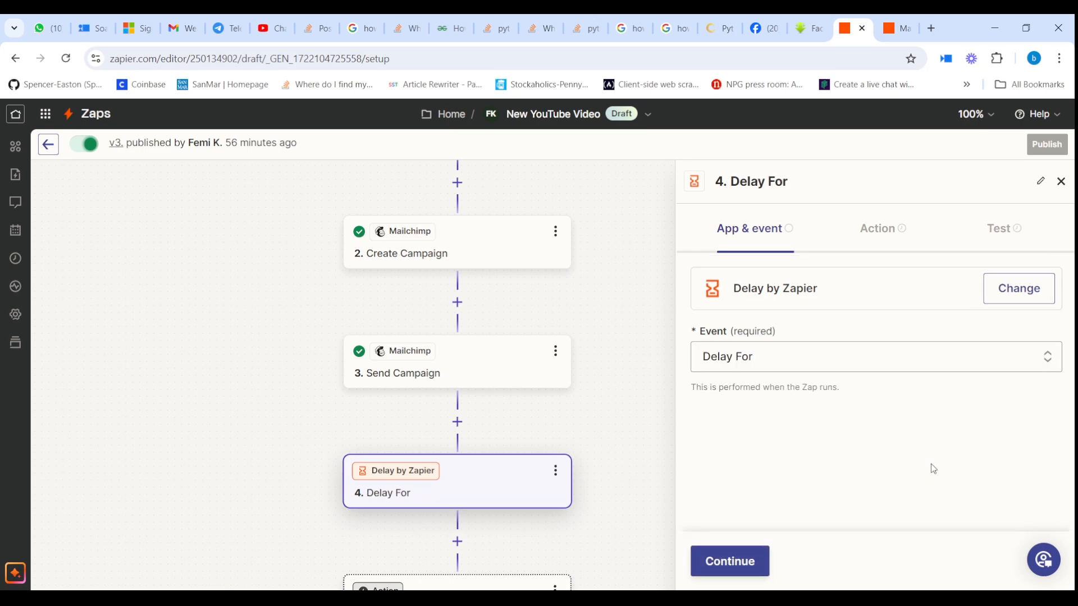
{"action": "left_click", "coordinate": [742, 561]}
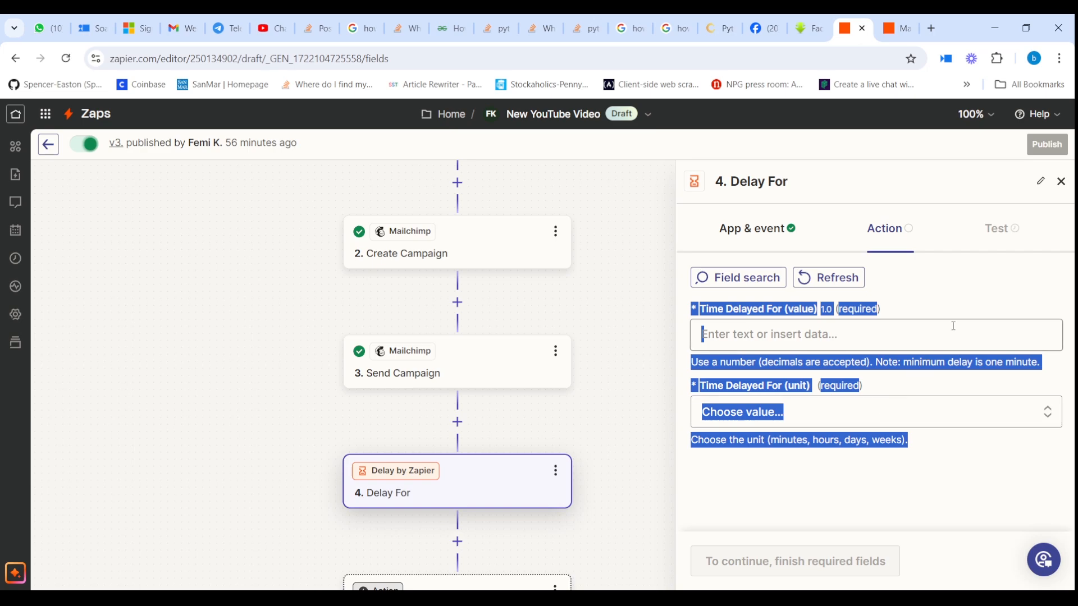
{"action": "left_click", "coordinate": [978, 389]}
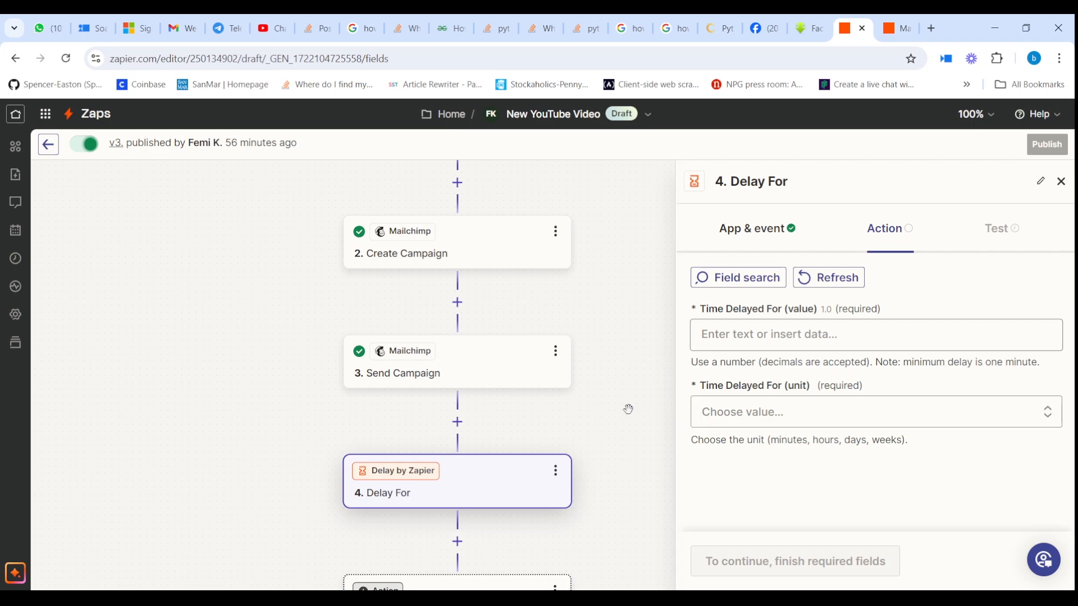
{"action": "left_click_drag", "start_coordinate": [628, 409], "coordinate": [630, 433]}
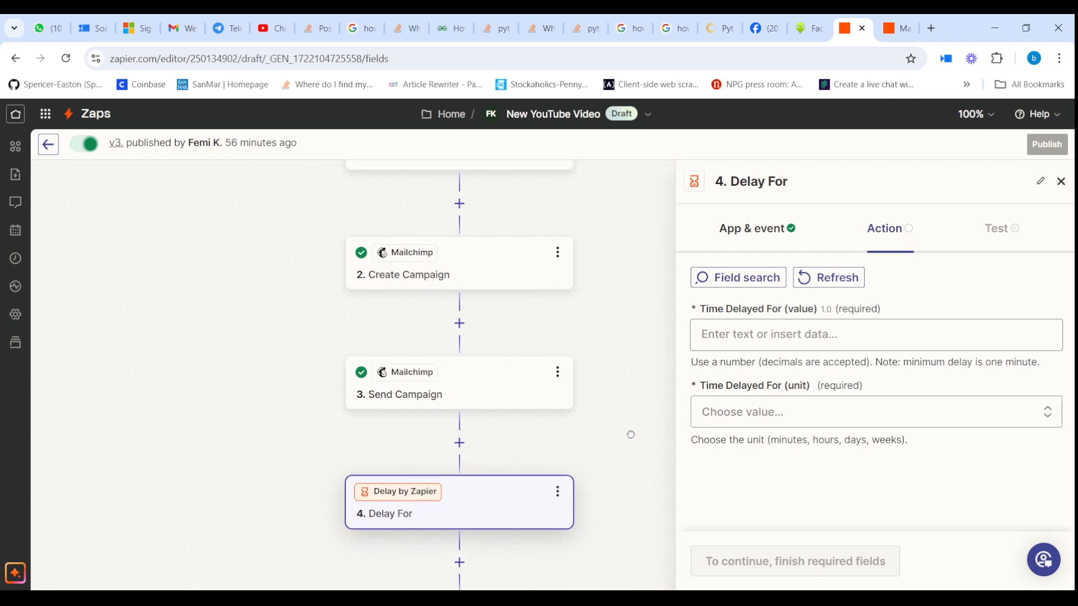
Step: Set Time Delayed For to 4 with the unit days
{"action": "left_click", "coordinate": [820, 336]}
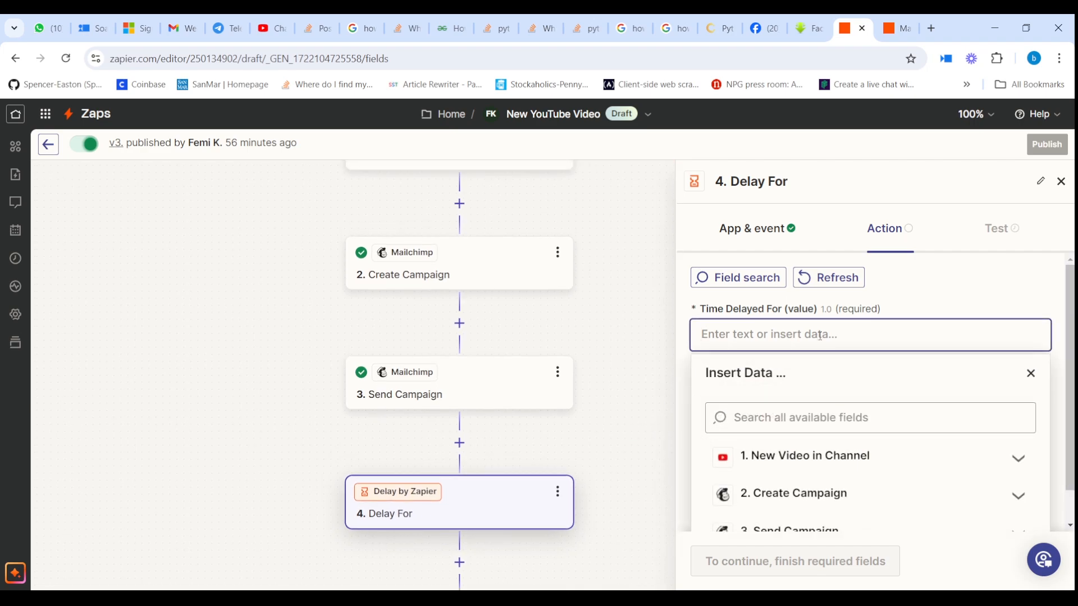
{"action": "type", "text": "4"}
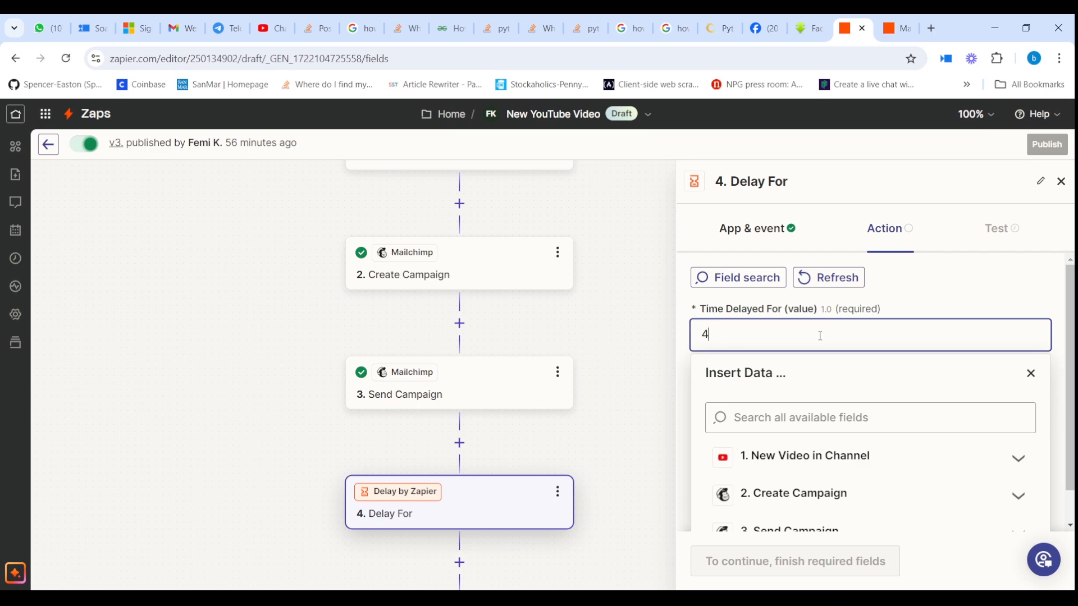
{"action": "left_click", "coordinate": [927, 309]}
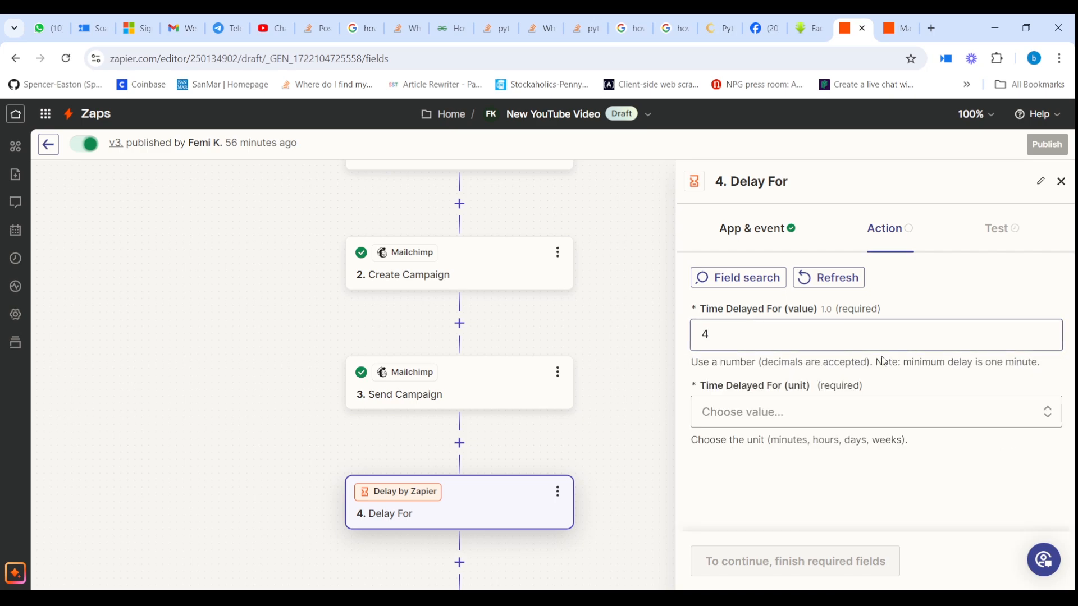
{"action": "left_click", "coordinate": [815, 424]}
{"action": "scroll", "coordinate": [815, 425], "scroll_direction": "down", "scroll_amount": 2}
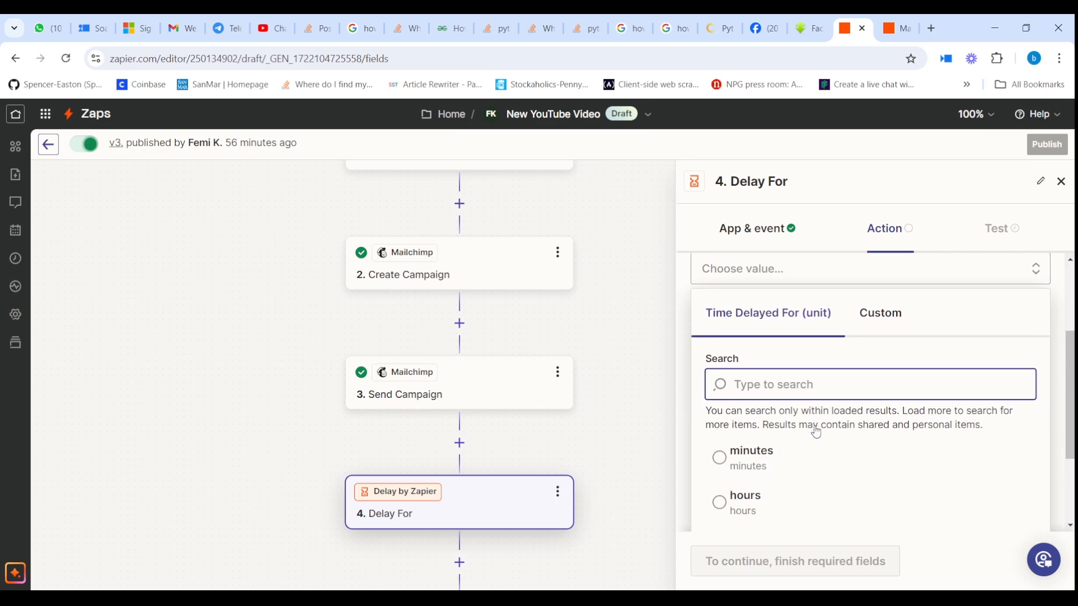
{"action": "scroll", "coordinate": [781, 492], "scroll_direction": "down", "scroll_amount": 2}
{"action": "left_click", "coordinate": [773, 422]}
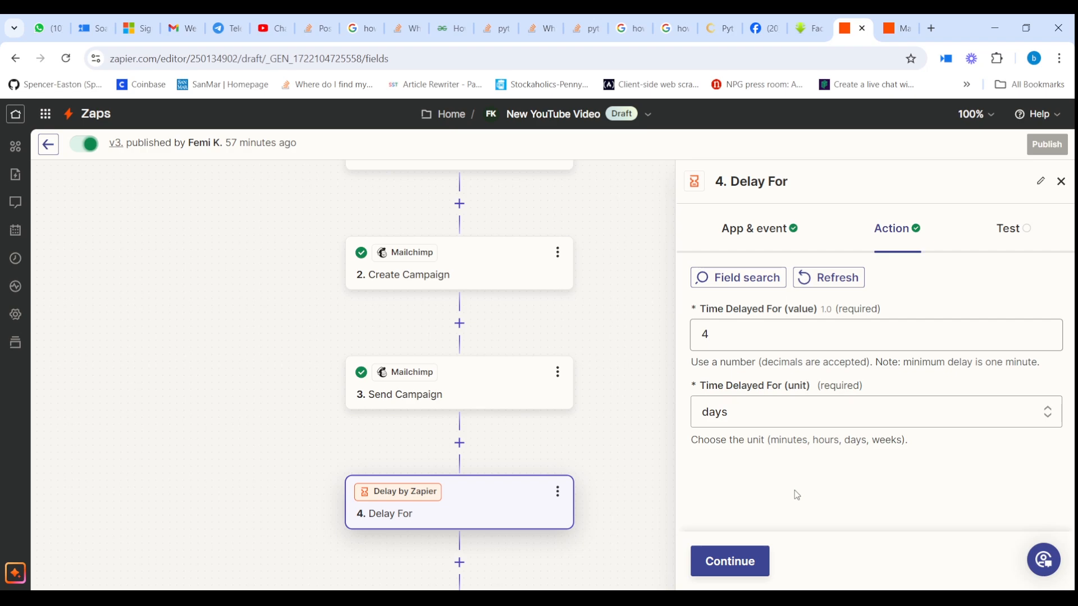
Step: Test the Delay For step, which returns a release time of 2024-07-31T13:30:22-05:00
{"action": "left_click", "coordinate": [757, 572]}
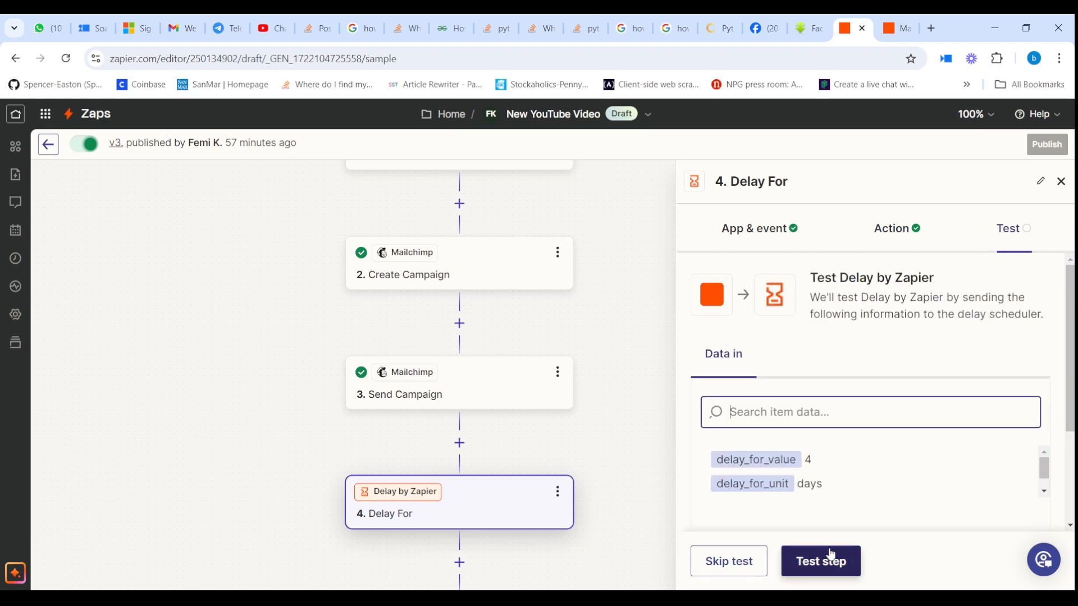
{"action": "left_click", "coordinate": [827, 564]}
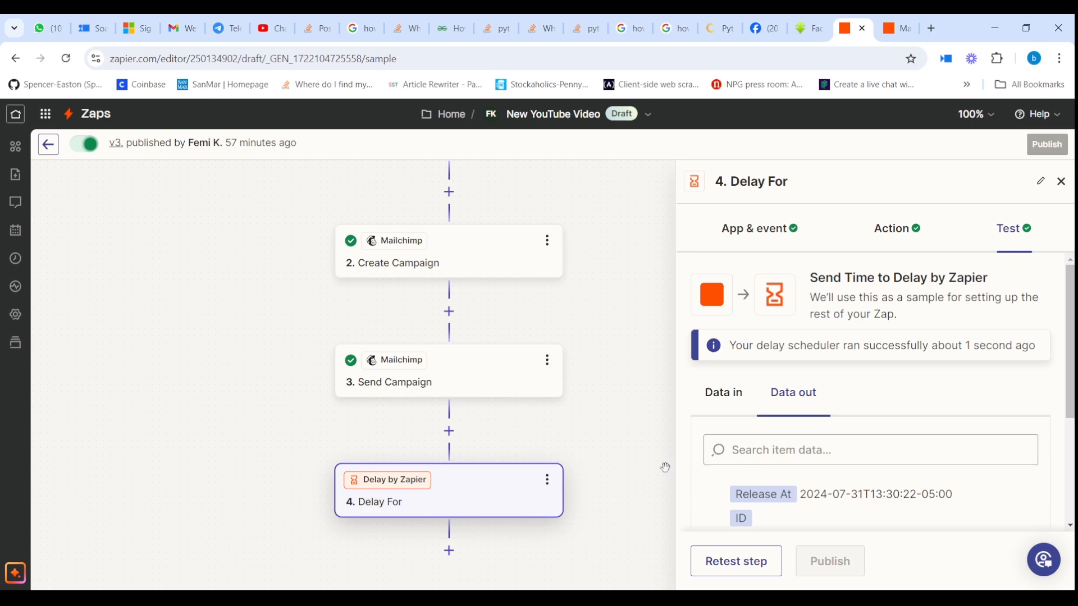
{"action": "left_click_drag", "start_coordinate": [609, 479], "coordinate": [599, 360]}
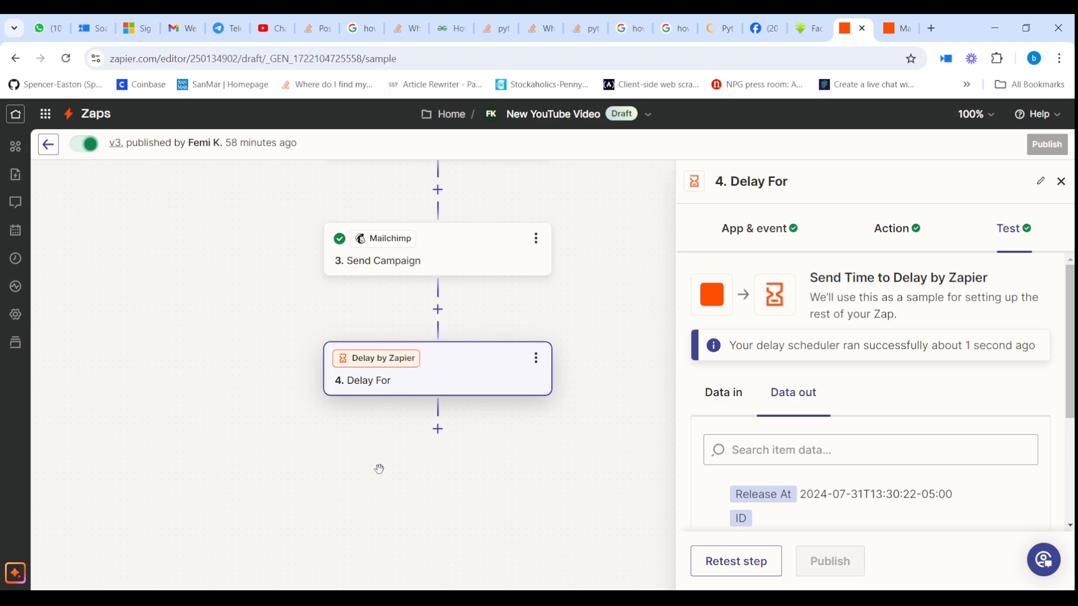
Step: Add a Mailchimp Create Campaign step after the delay using the connected Mailchimp account
{"action": "left_click", "coordinate": [438, 429]}
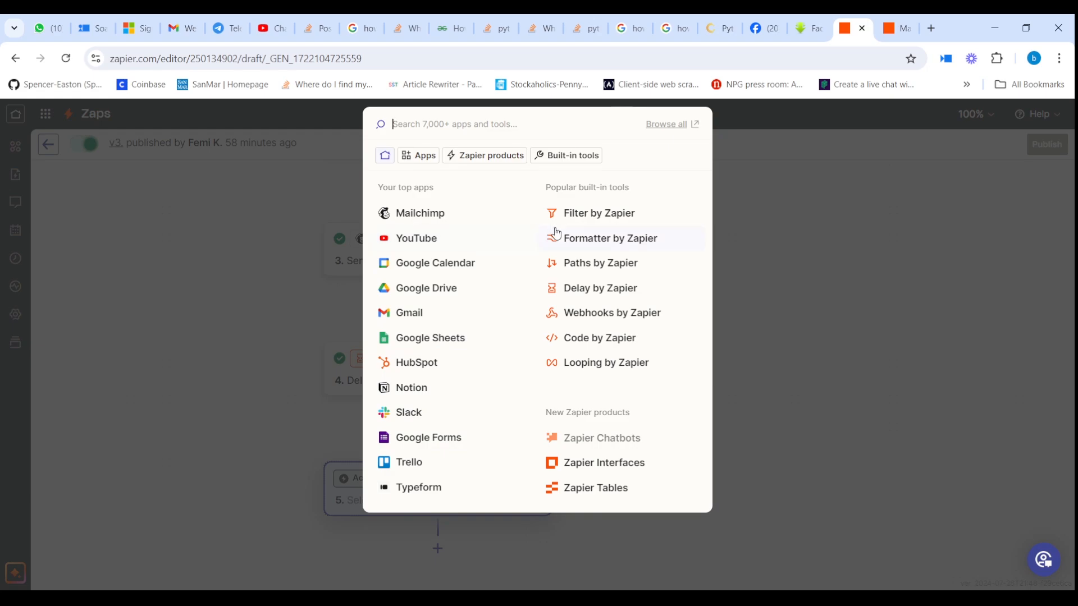
{"action": "left_click", "coordinate": [455, 222]}
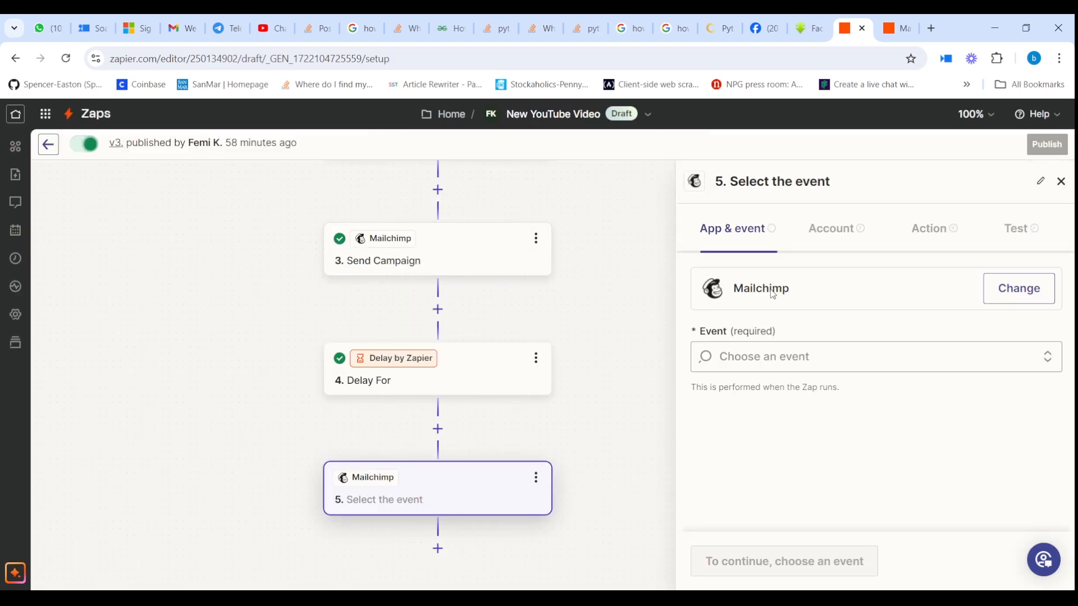
{"action": "left_click", "coordinate": [817, 362]}
{"action": "scroll", "coordinate": [817, 393], "scroll_direction": "down", "scroll_amount": 3}
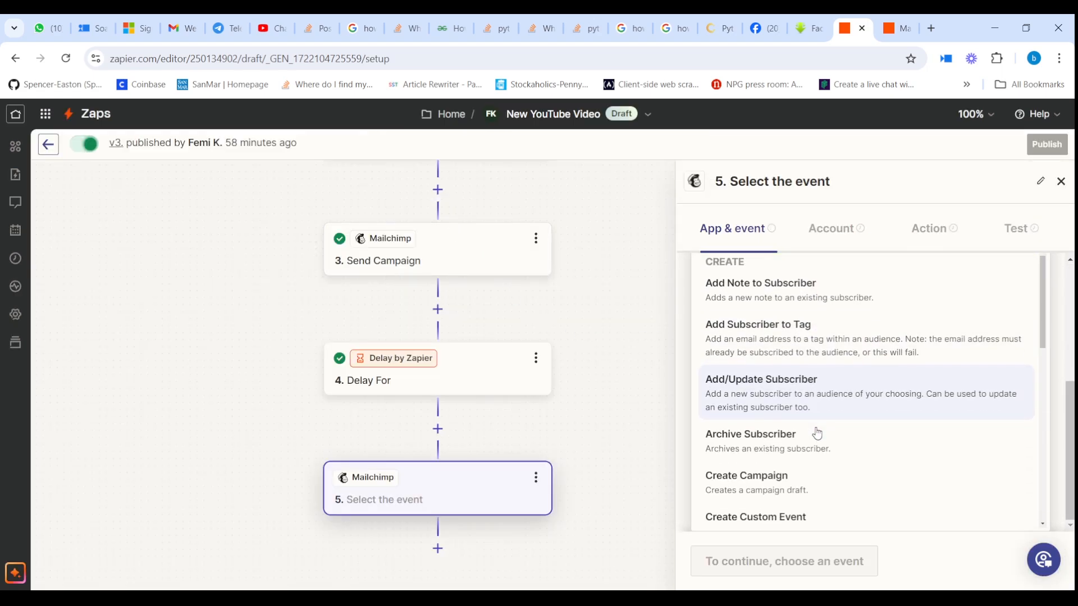
{"action": "left_click", "coordinate": [786, 477]}
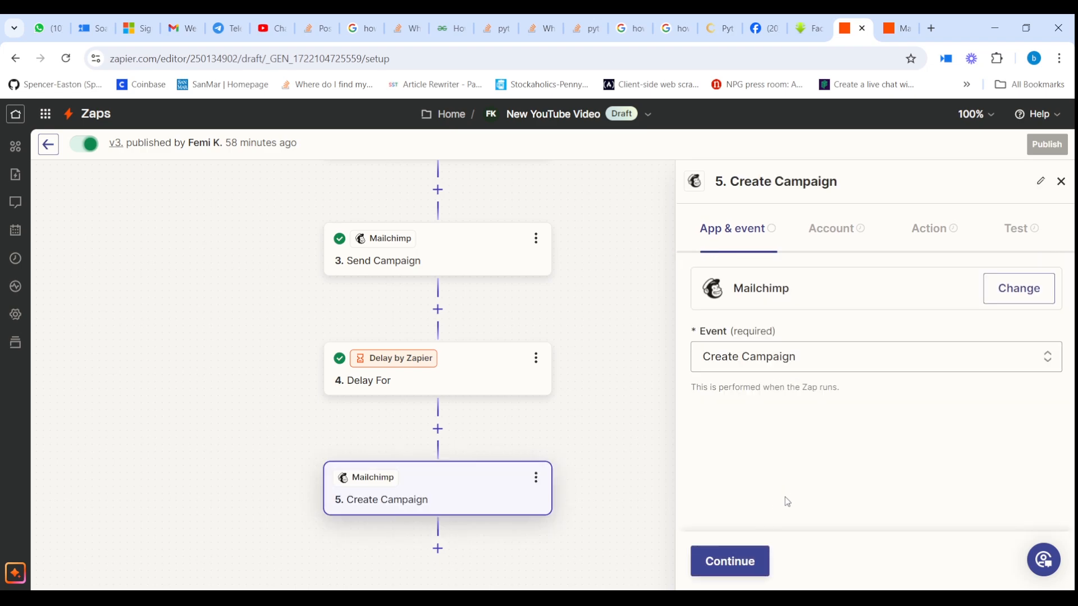
{"action": "left_click", "coordinate": [750, 558]}
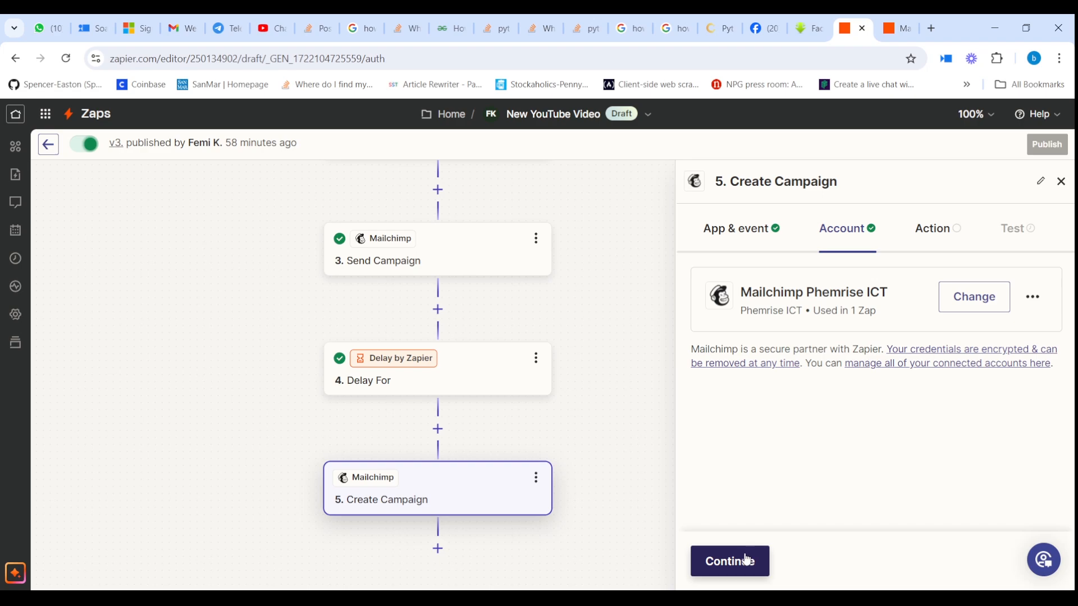
{"action": "left_click", "coordinate": [747, 559]}
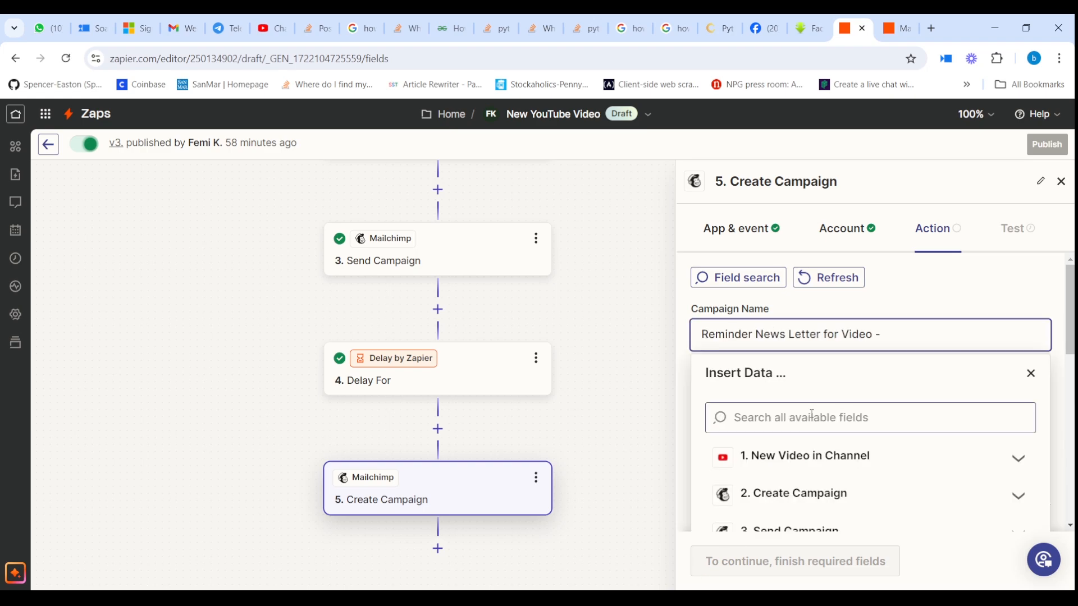
Step: Add the video title to the campaign name and choose Phemrise ICT as the audience
{"action": "left_click", "coordinate": [1013, 453]}
{"action": "left_click", "coordinate": [1002, 491]}
{"action": "scroll", "coordinate": [878, 424], "scroll_direction": "down", "scroll_amount": 2}
{"action": "left_click", "coordinate": [878, 342]}
{"action": "left_click", "coordinate": [807, 438]}
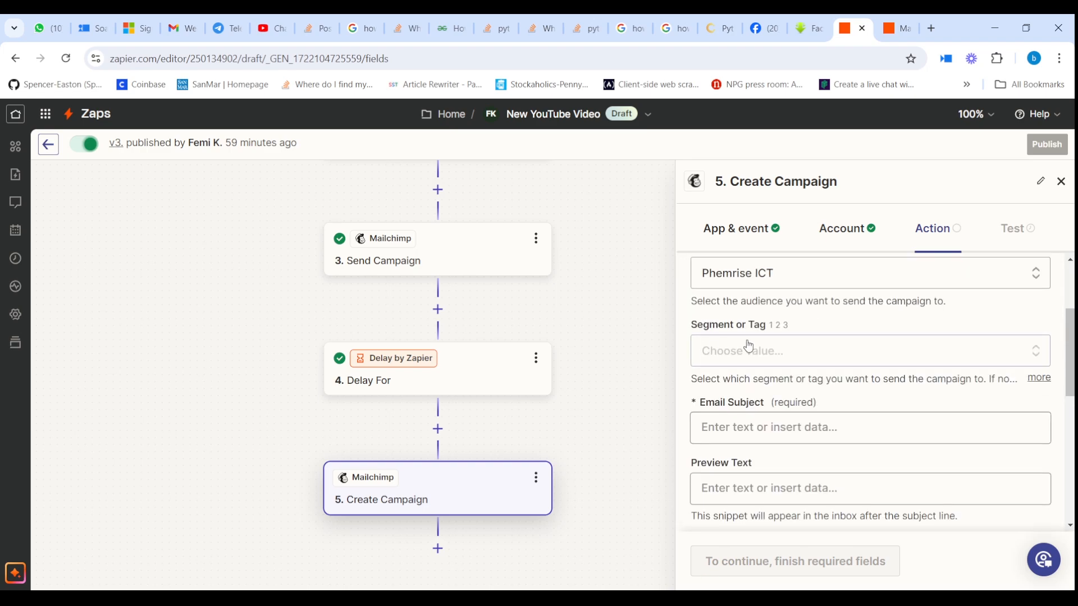
{"action": "scroll", "coordinate": [870, 393], "scroll_direction": "down", "scroll_amount": 3}
Step: Set subject 'Have you watched the video?', sender name Phemrise ICT, and the sender email address
{"action": "left_click", "coordinate": [870, 288]}
{"action": "type", "text": "Have you watched the video?"}
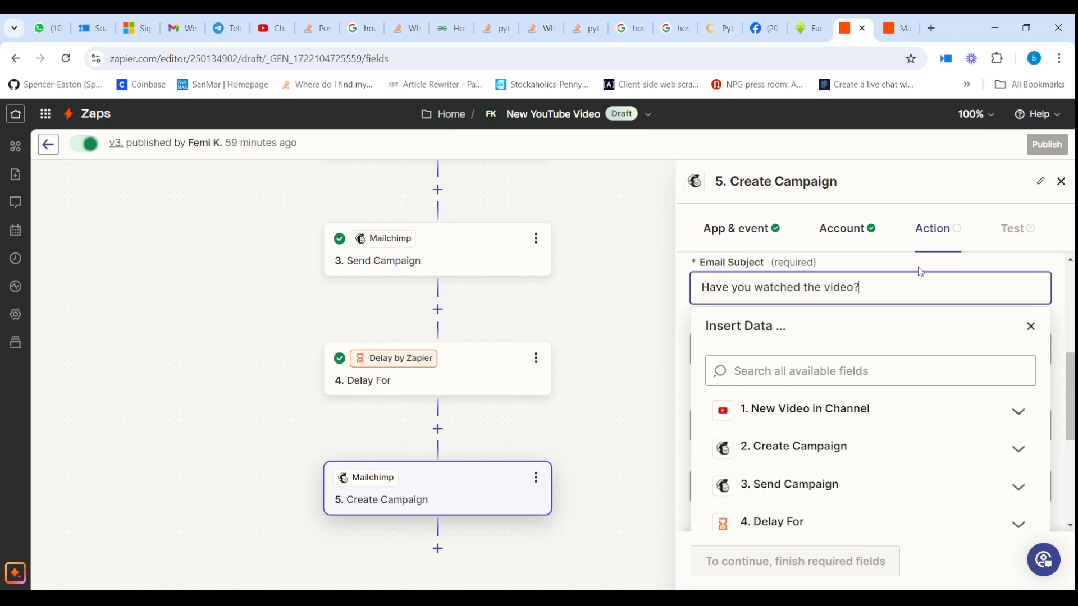
{"action": "left_click", "coordinate": [966, 331]}
{"action": "scroll", "coordinate": [966, 331], "scroll_direction": "down", "scroll_amount": 2}
{"action": "left_click", "coordinate": [752, 285]}
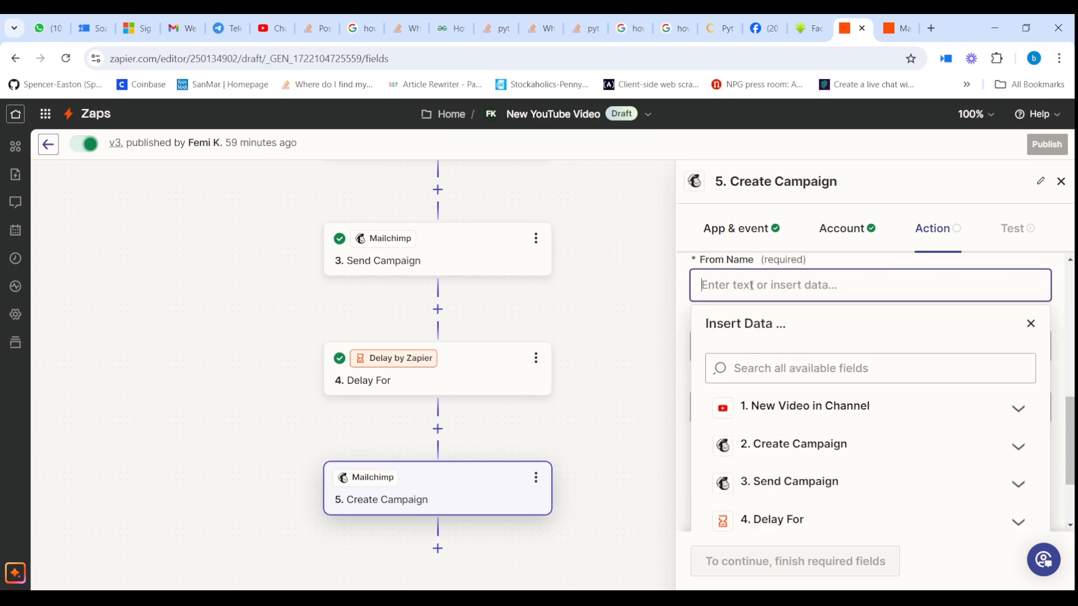
{"action": "type", "text": "Phemrise ICT"}
{"action": "left_click", "coordinate": [830, 259]}
{"action": "left_click", "coordinate": [786, 339]}
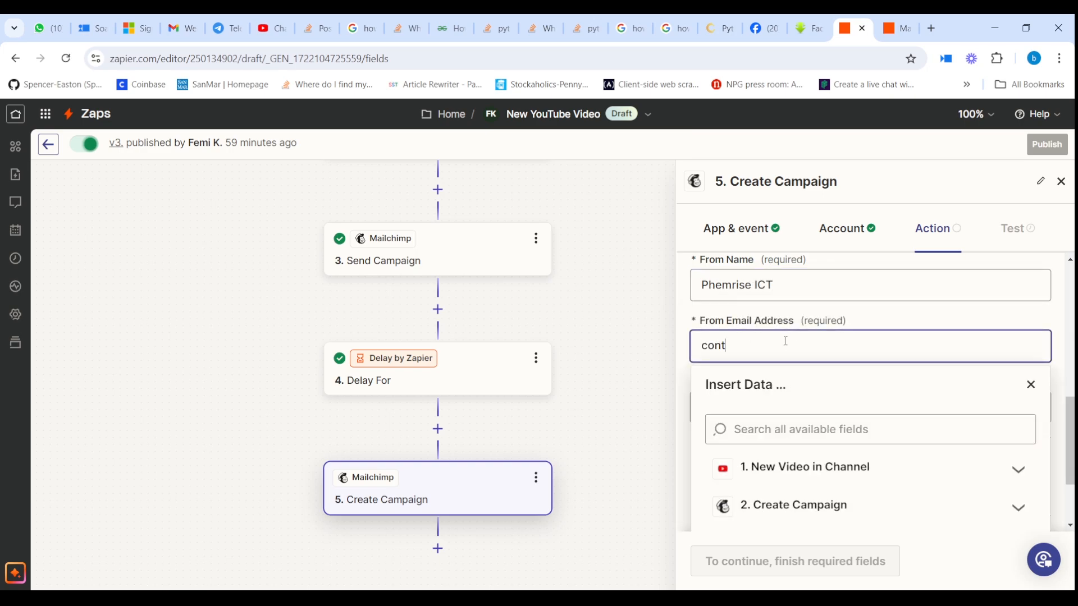
{"action": "left_click", "coordinate": [953, 323]}
Step: Copy the FNAME merge tag into the recipient name field
{"action": "scroll", "coordinate": [954, 323], "scroll_direction": "down", "scroll_amount": 1}
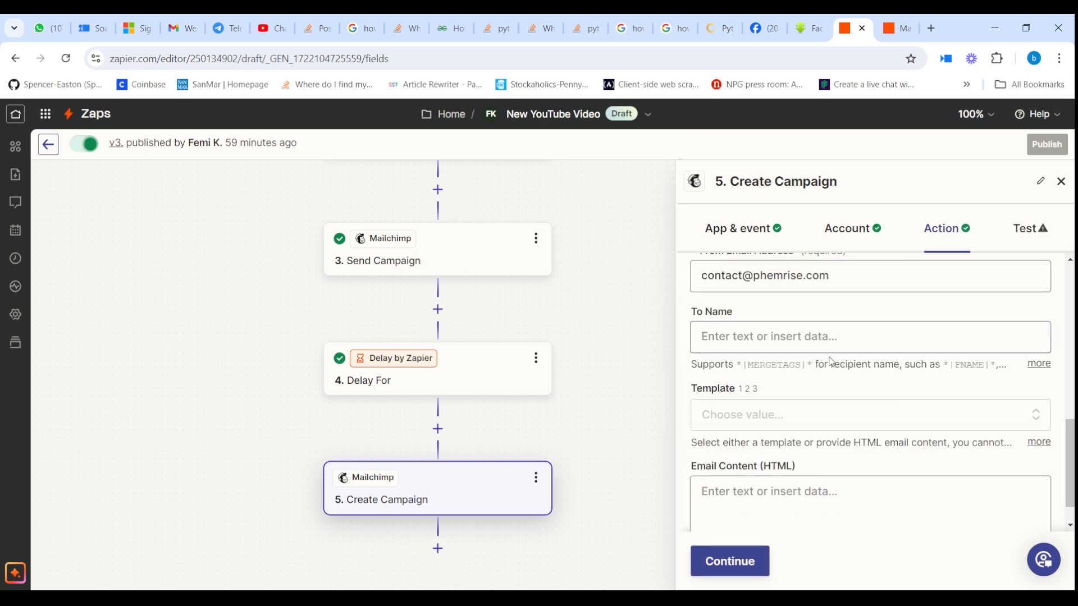
{"action": "left_click", "coordinate": [1039, 363]}
{"action": "left_click_drag", "start_coordinate": [750, 383], "coordinate": [802, 382]}
{"action": "key", "text": "ctrl+c"}
{"action": "left_click", "coordinate": [785, 338]}
{"action": "key", "text": "ctrl+v"}
{"action": "left_click", "coordinate": [829, 304]}
Step: Paste the HTML reminder email body and insert the new video's URL into its link
{"action": "scroll", "coordinate": [829, 314], "scroll_direction": "down", "scroll_amount": 4}
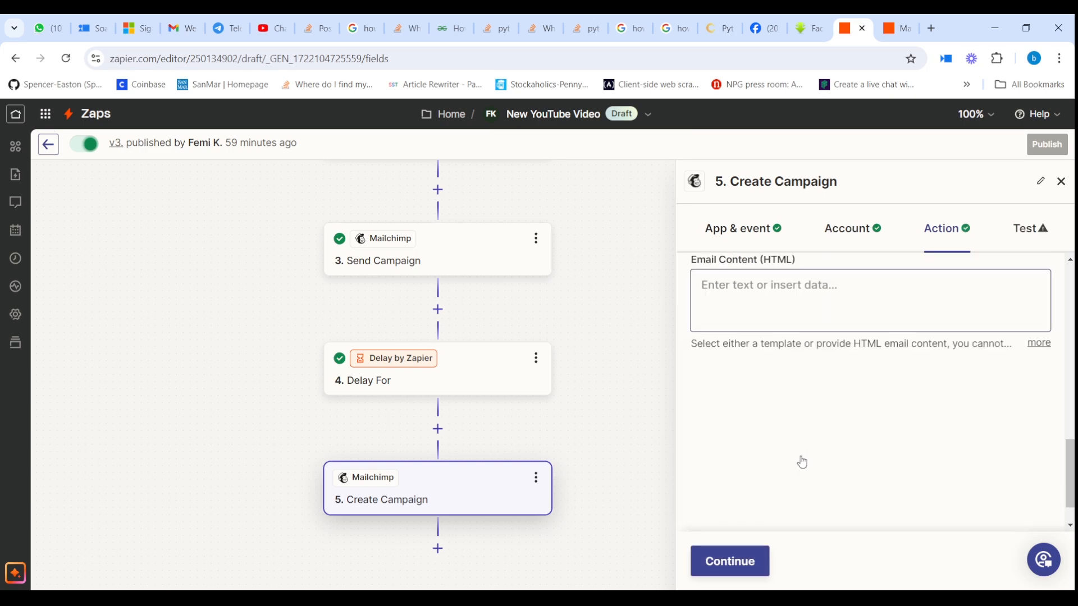
{"action": "left_click", "coordinate": [814, 298]}
{"action": "key", "text": "ctrl+v"}
{"action": "left_click", "coordinate": [752, 369]}
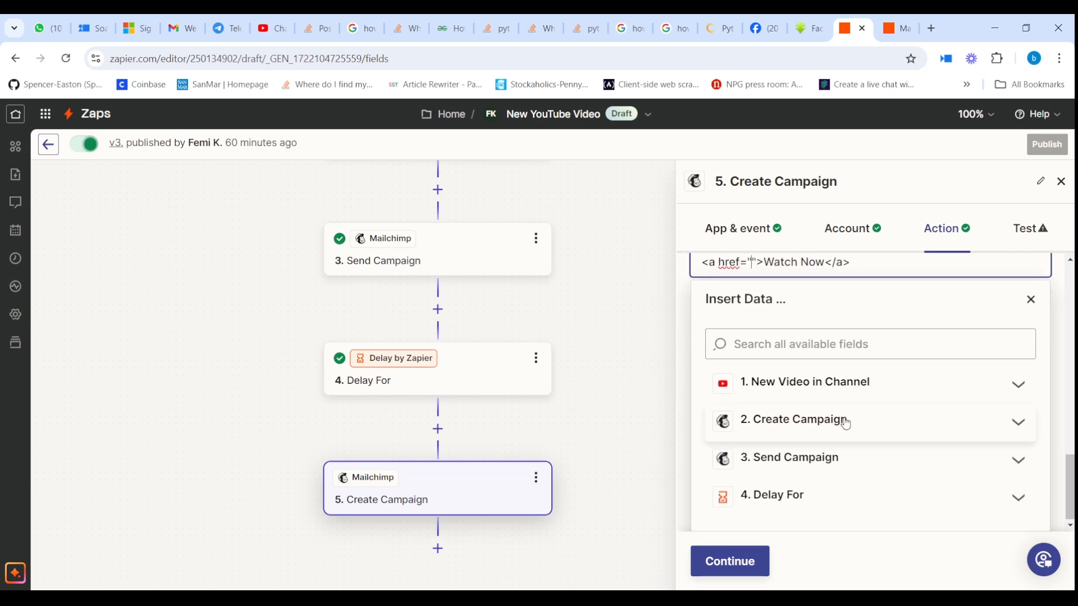
{"action": "left_click", "coordinate": [814, 380]}
{"action": "left_click", "coordinate": [955, 447]}
{"action": "left_click", "coordinate": [1057, 302]}
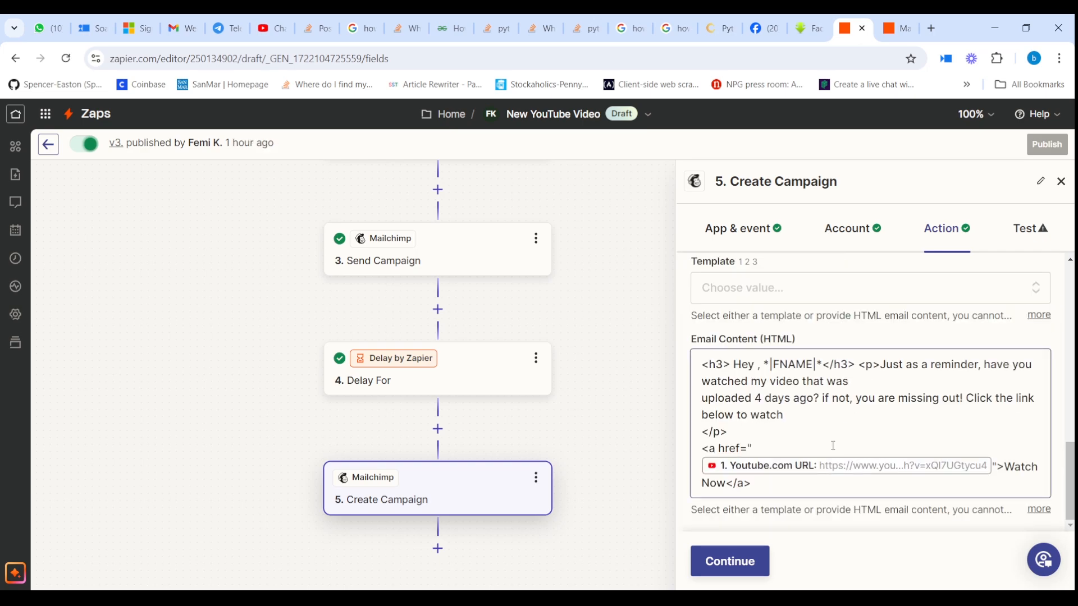
{"action": "scroll", "coordinate": [833, 446], "scroll_direction": "up", "scroll_amount": 8}
{"action": "scroll", "coordinate": [833, 446], "scroll_direction": "up", "scroll_amount": 4}
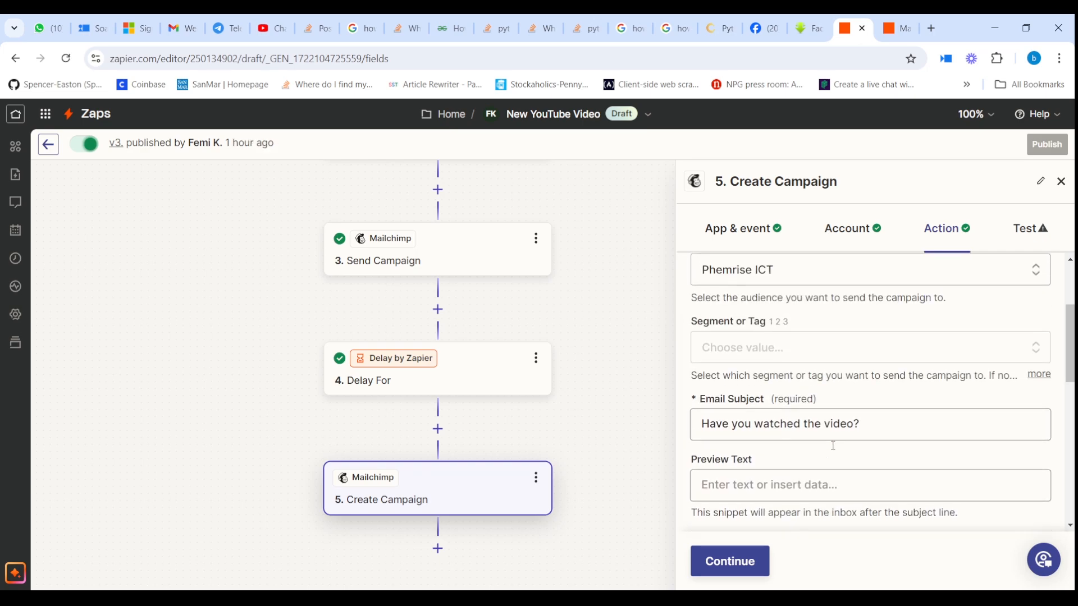
{"action": "scroll", "coordinate": [834, 451], "scroll_direction": "down", "scroll_amount": 5}
{"action": "scroll", "coordinate": [835, 451], "scroll_direction": "down", "scroll_amount": 6}
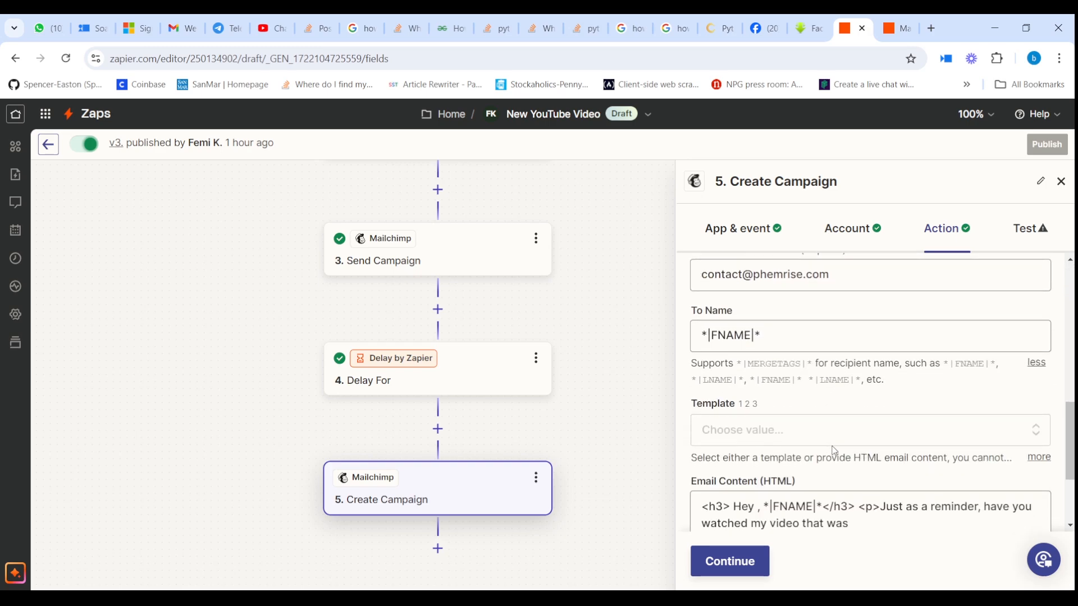
{"action": "left_click", "coordinate": [730, 562]}
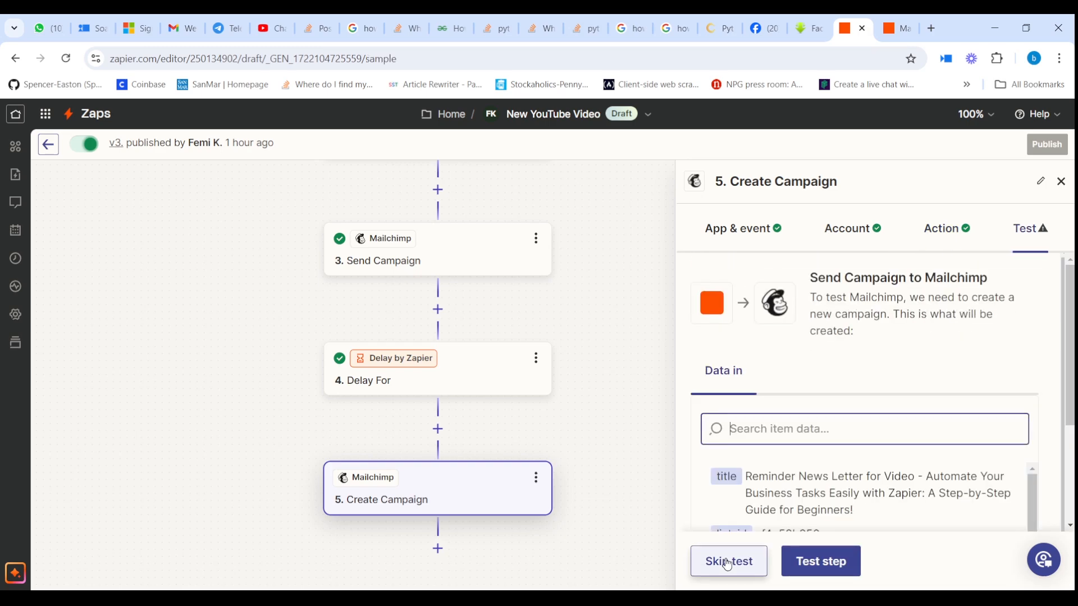
Step: Test the reminder Create Campaign step and review the returned data: ID a6239ac01b, type regular, status save
{"action": "left_click", "coordinate": [821, 561]}
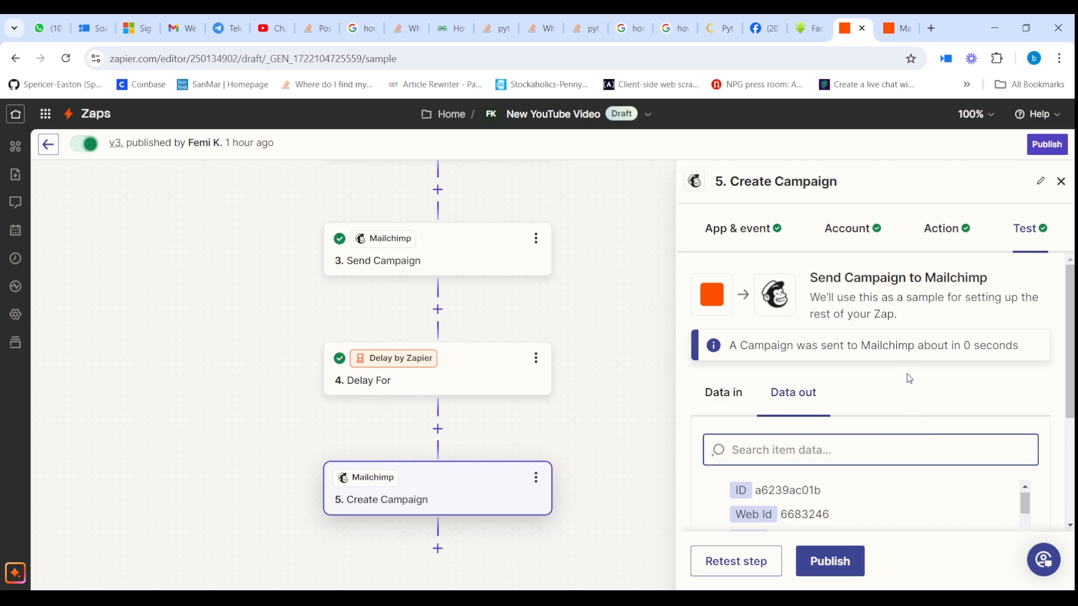
{"action": "scroll", "coordinate": [1018, 373], "scroll_direction": "down", "scroll_amount": 3}
{"action": "left_click_drag", "start_coordinate": [530, 430], "coordinate": [517, 301]}
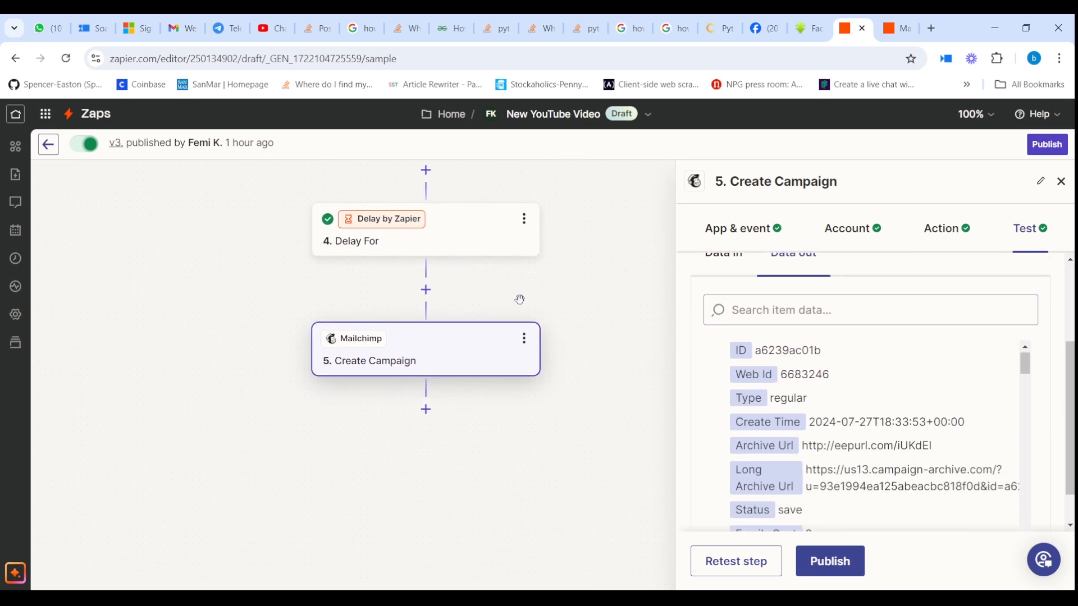
Step: Add a Mailchimp Send Campaign step after step 5, keeping the connected account
{"action": "left_click", "coordinate": [426, 407]}
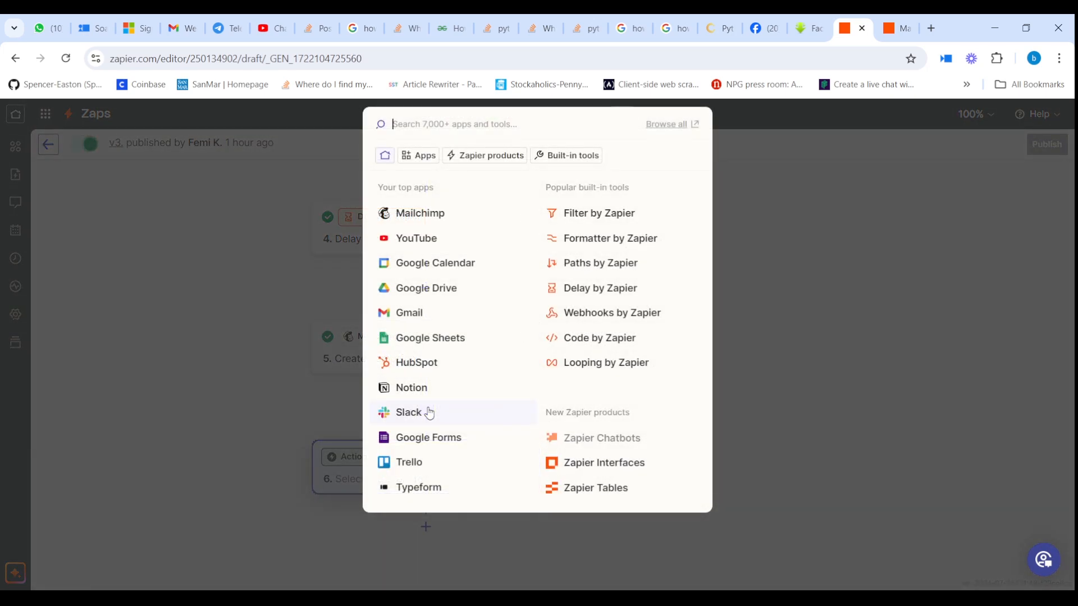
{"action": "left_click", "coordinate": [464, 214]}
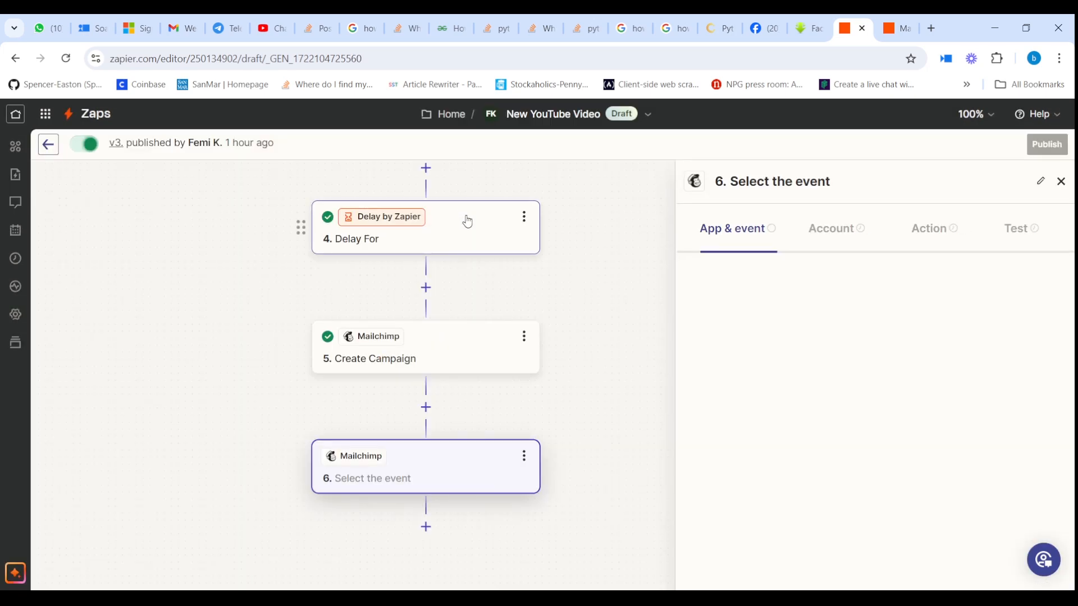
{"action": "left_click", "coordinate": [834, 362]}
{"action": "scroll", "coordinate": [838, 447], "scroll_direction": "down", "scroll_amount": 5}
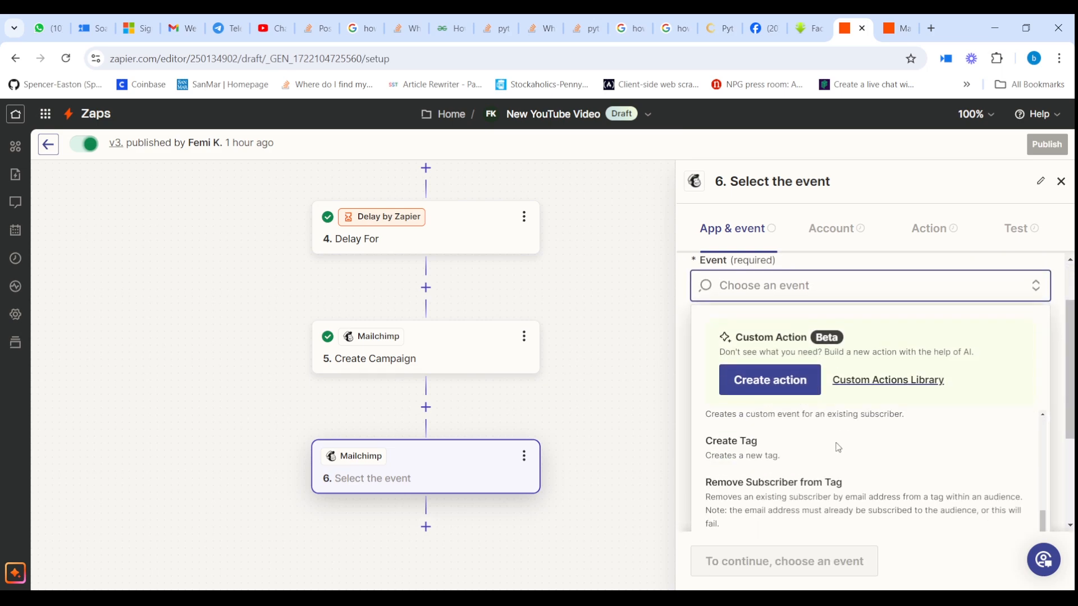
{"action": "scroll", "coordinate": [838, 448], "scroll_direction": "up", "scroll_amount": 10}
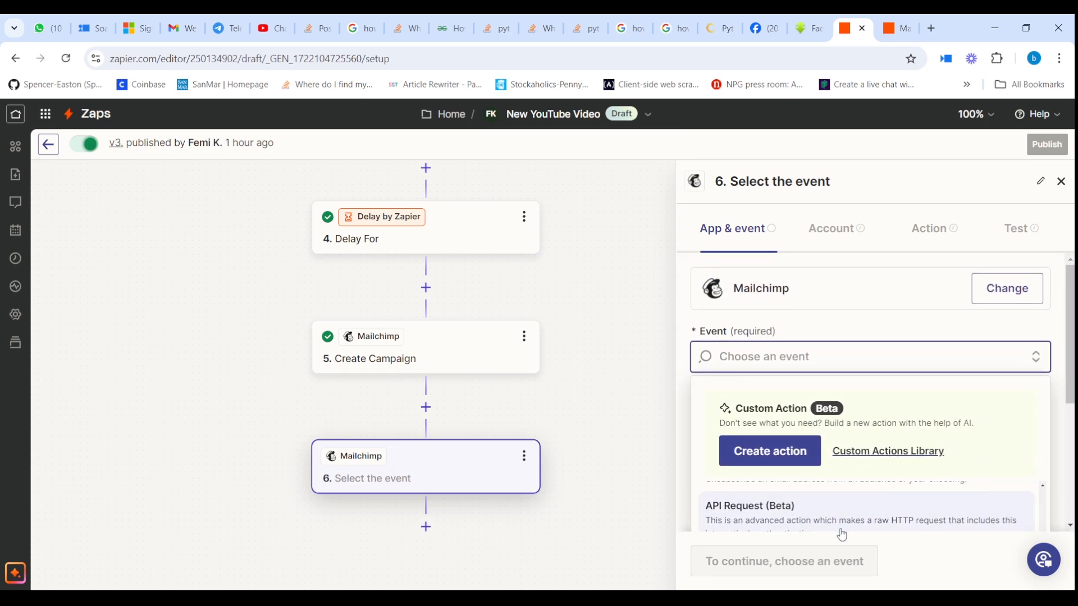
{"action": "scroll", "coordinate": [837, 528], "scroll_direction": "down", "scroll_amount": 2}
{"action": "left_click", "coordinate": [828, 516]}
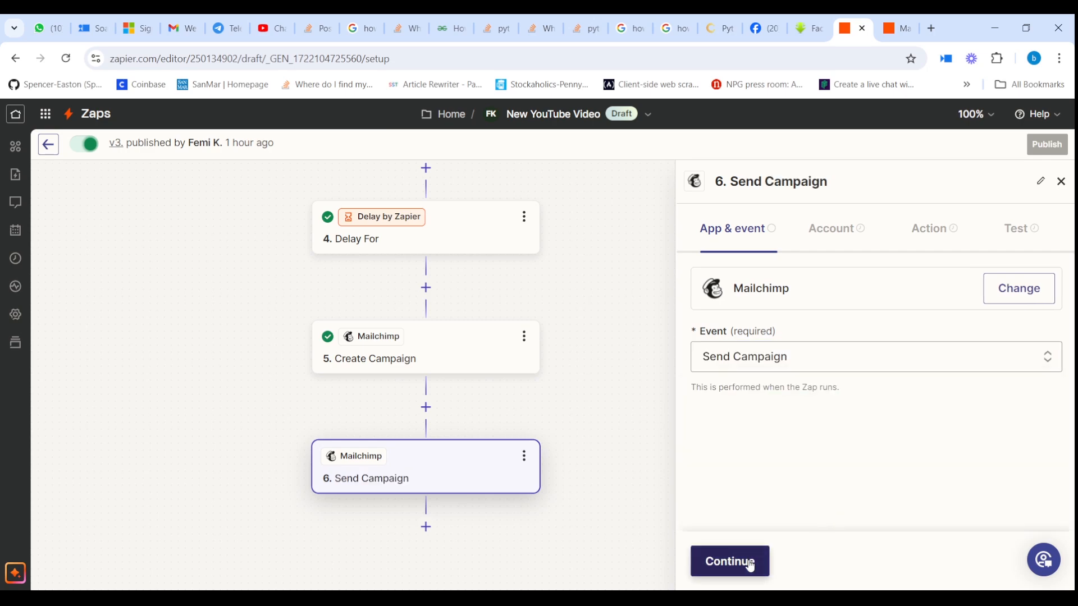
{"action": "left_click", "coordinate": [750, 564]}
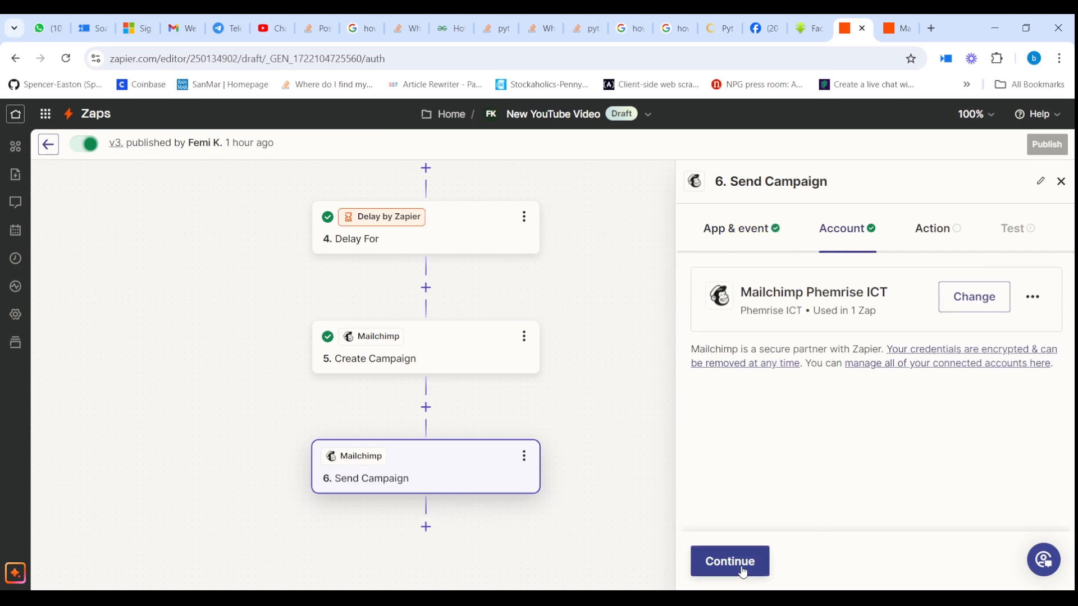
{"action": "left_click", "coordinate": [742, 570]}
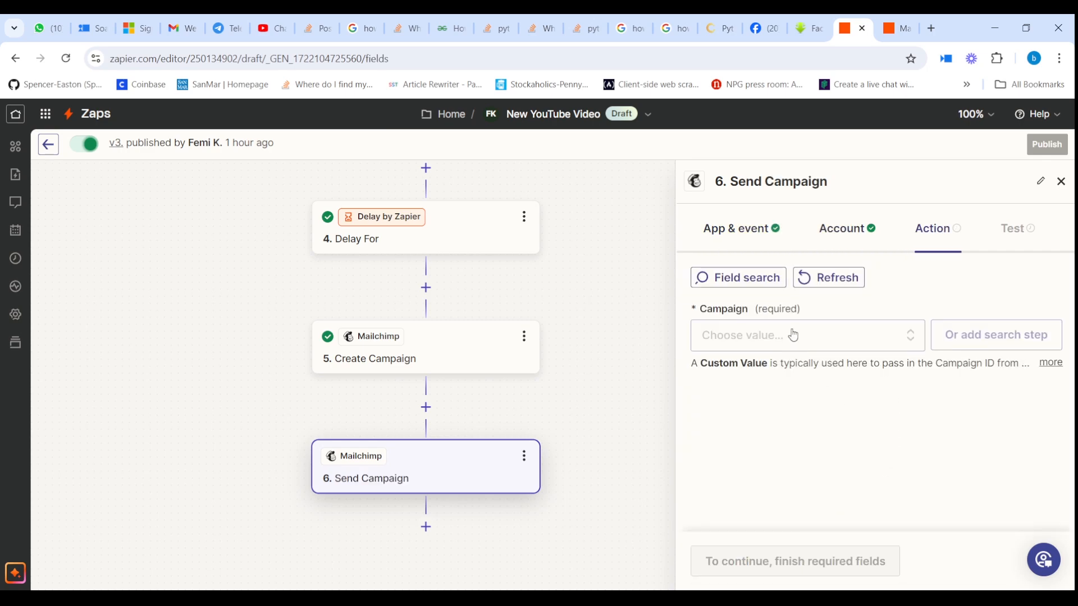
Step: Map the Campaign field to step 5 Create Campaign's ID, a6239ac01b, and continue
{"action": "left_click", "coordinate": [793, 335]}
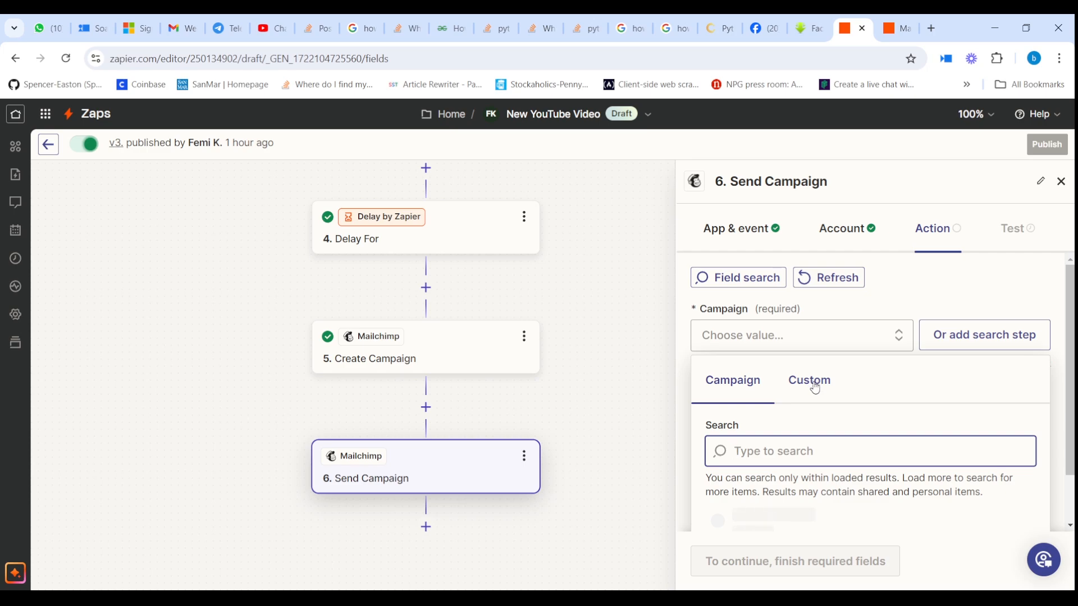
{"action": "left_click", "coordinate": [810, 381]}
{"action": "scroll", "coordinate": [811, 387], "scroll_direction": "down", "scroll_amount": 2}
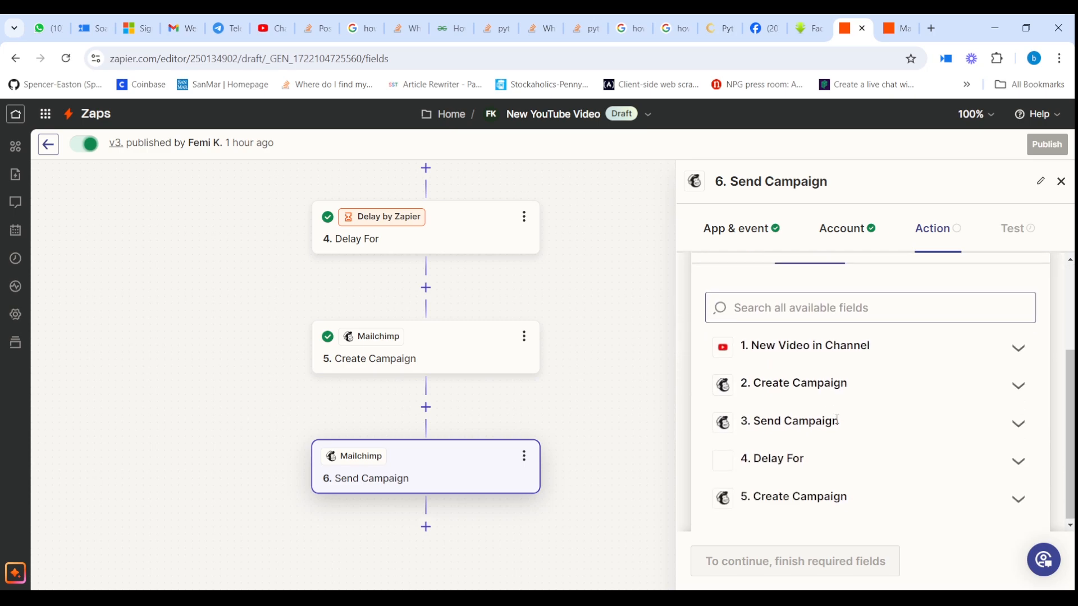
{"action": "left_click", "coordinate": [837, 496]}
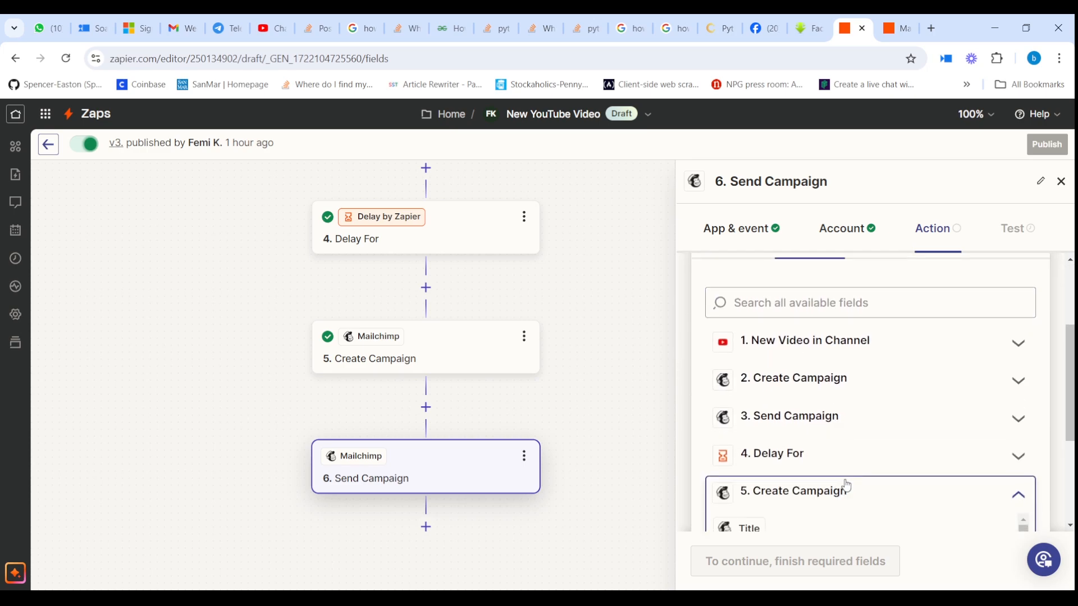
{"action": "scroll", "coordinate": [841, 477], "scroll_direction": "down", "scroll_amount": 2}
{"action": "left_click", "coordinate": [833, 453]}
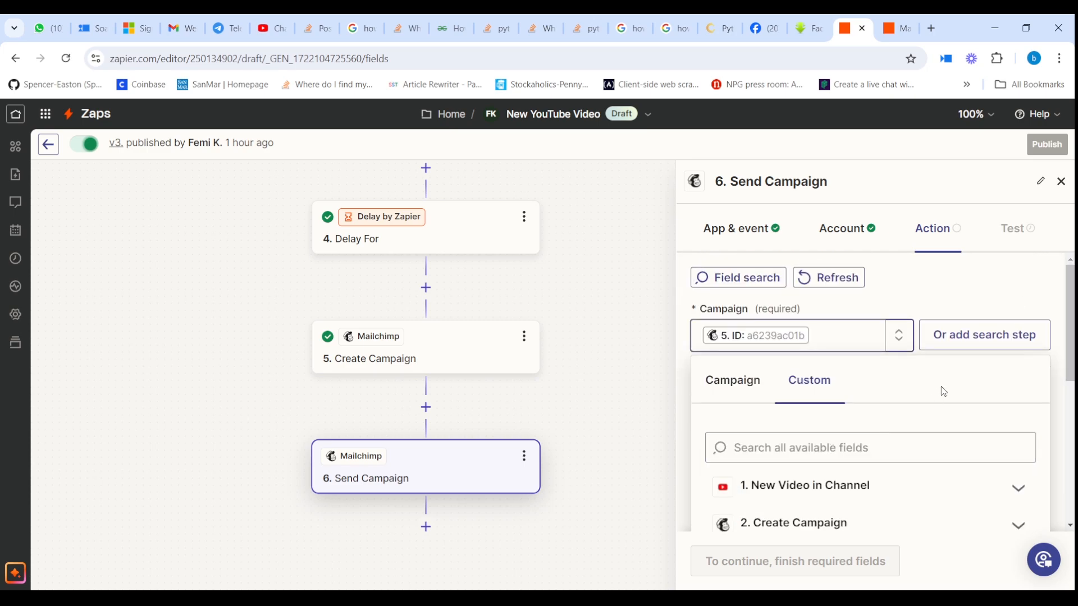
{"action": "left_click", "coordinate": [967, 291]}
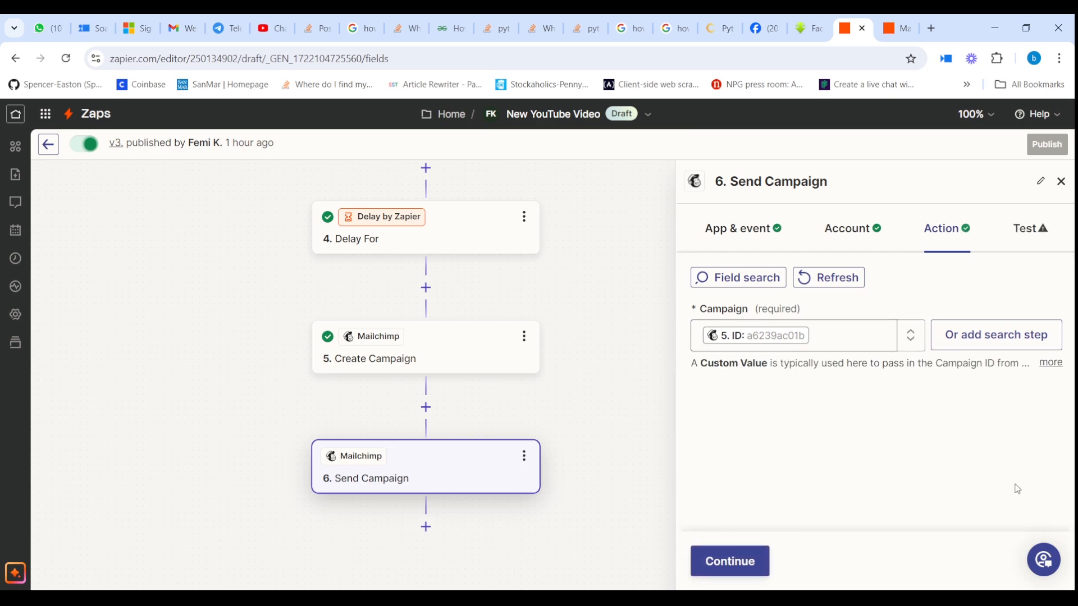
{"action": "left_click", "coordinate": [753, 571]}
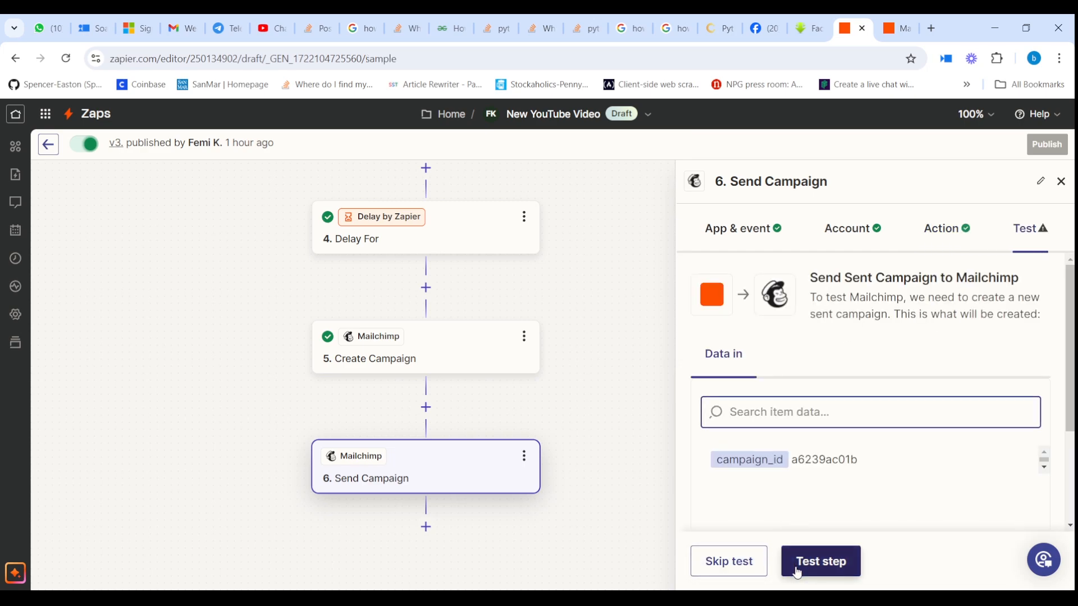
Step: Run the step 6 test to send reminder campaign a6239ac01b via Mailchimp, reviewing earlier steps meanwhile
{"action": "left_click", "coordinate": [798, 569]}
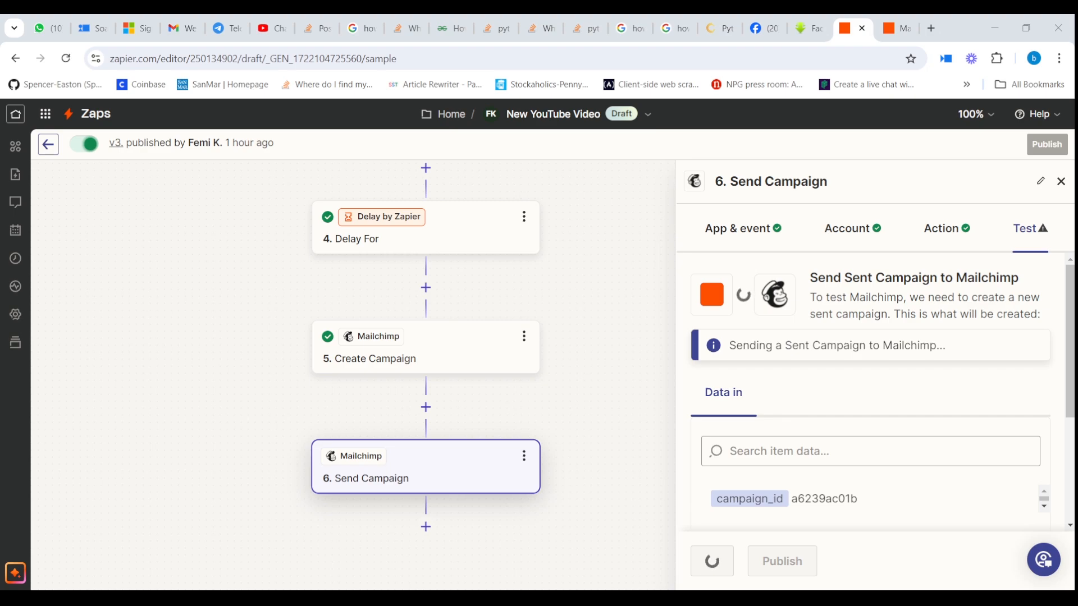
{"action": "left_click_drag", "start_coordinate": [318, 224], "coordinate": [178, 414]}
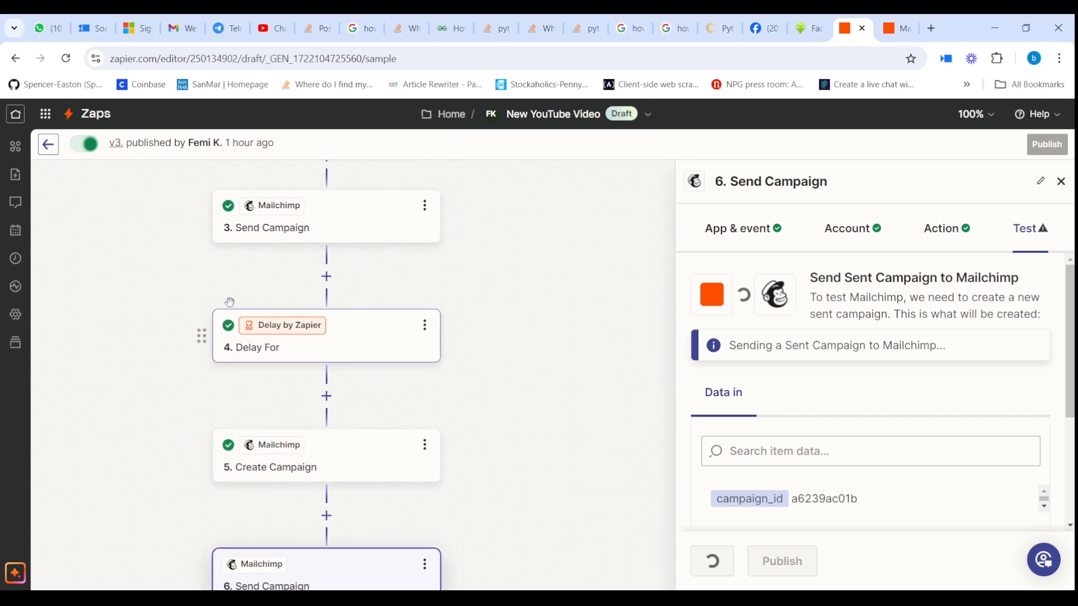
{"action": "scroll", "coordinate": [252, 264], "scroll_direction": "up", "scroll_amount": 5}
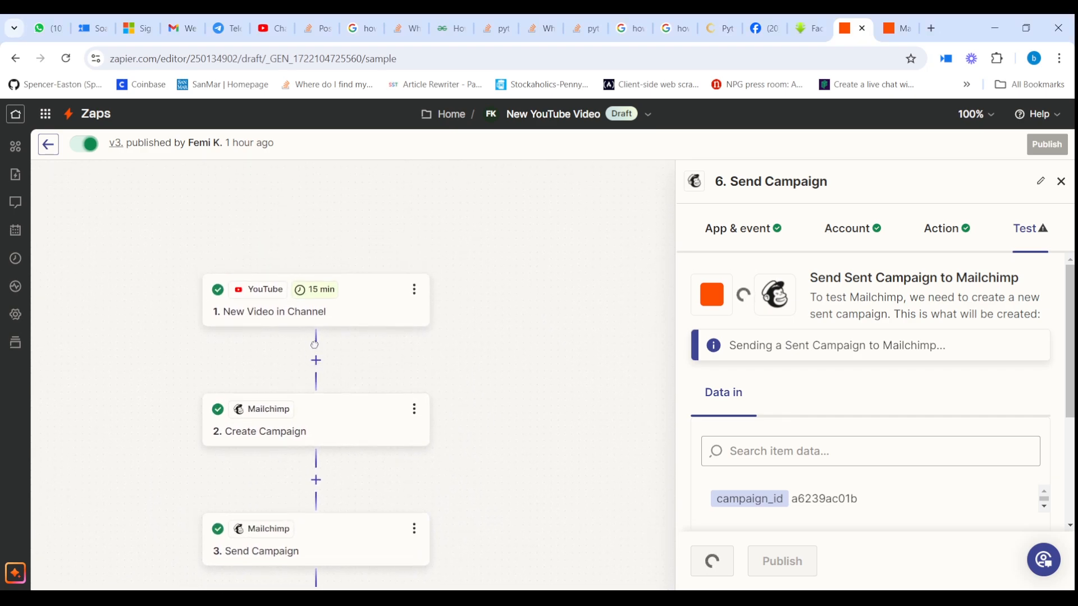
{"action": "scroll", "coordinate": [314, 344], "scroll_direction": "down", "scroll_amount": 2}
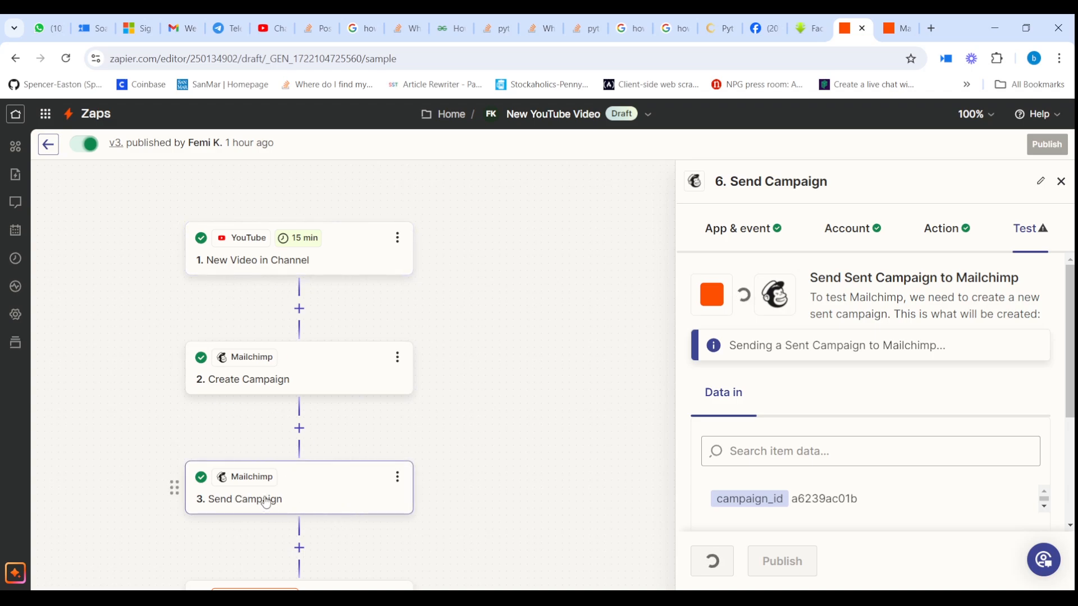
{"action": "left_click_drag", "start_coordinate": [348, 542], "coordinate": [342, 312]}
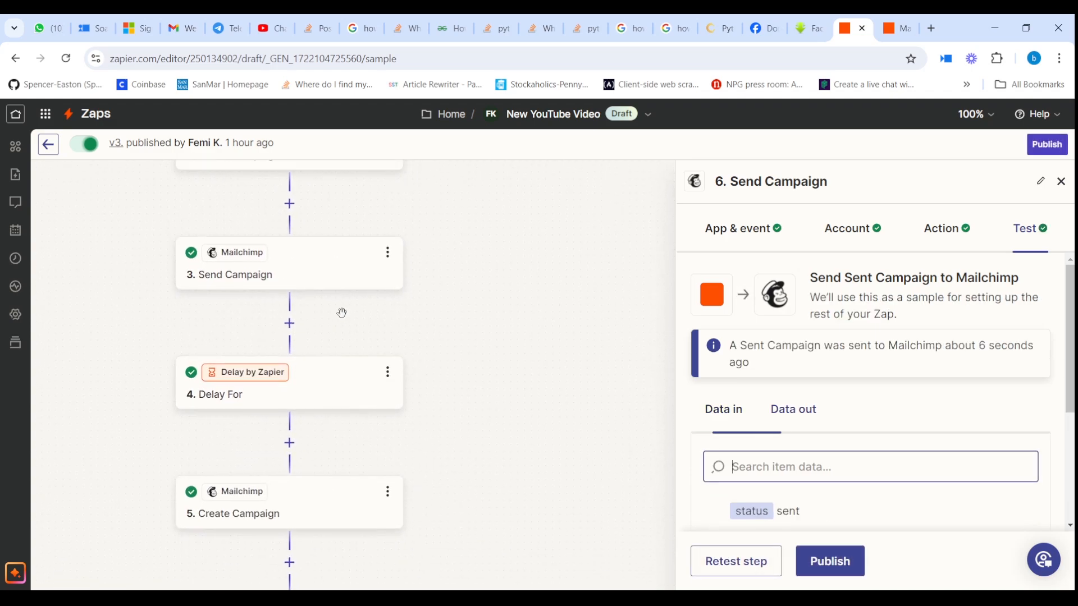
{"action": "scroll", "coordinate": [342, 313], "scroll_direction": "down", "scroll_amount": 1}
{"action": "left_click_drag", "start_coordinate": [247, 490], "coordinate": [304, 271]}
{"action": "scroll", "coordinate": [332, 242], "scroll_direction": "up", "scroll_amount": 1}
{"action": "left_click_drag", "start_coordinate": [292, 206], "coordinate": [215, 333]}
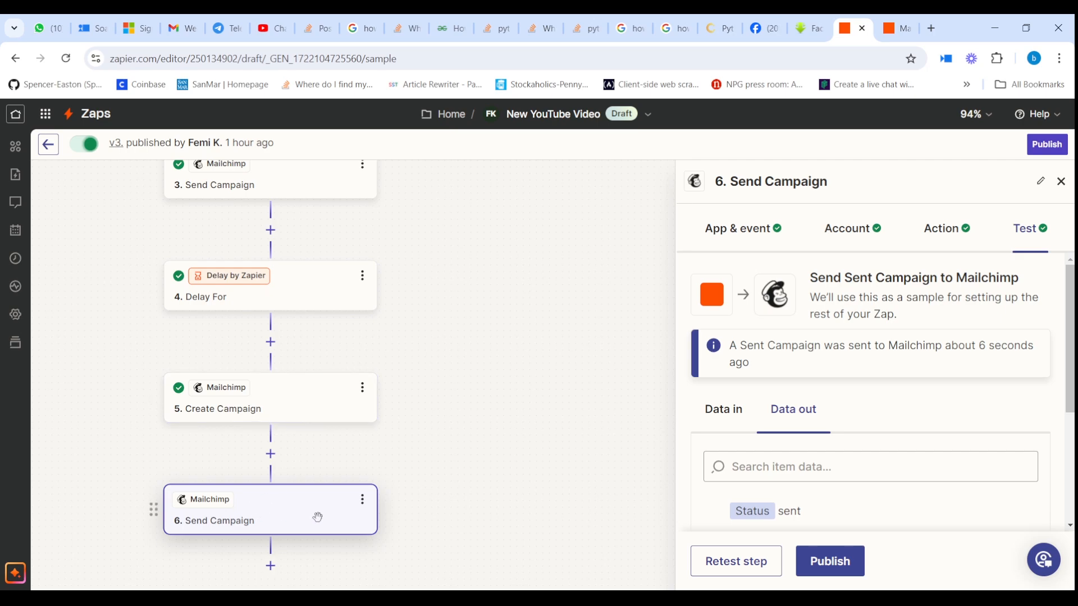
{"action": "left_click_drag", "start_coordinate": [323, 544], "coordinate": [325, 454]}
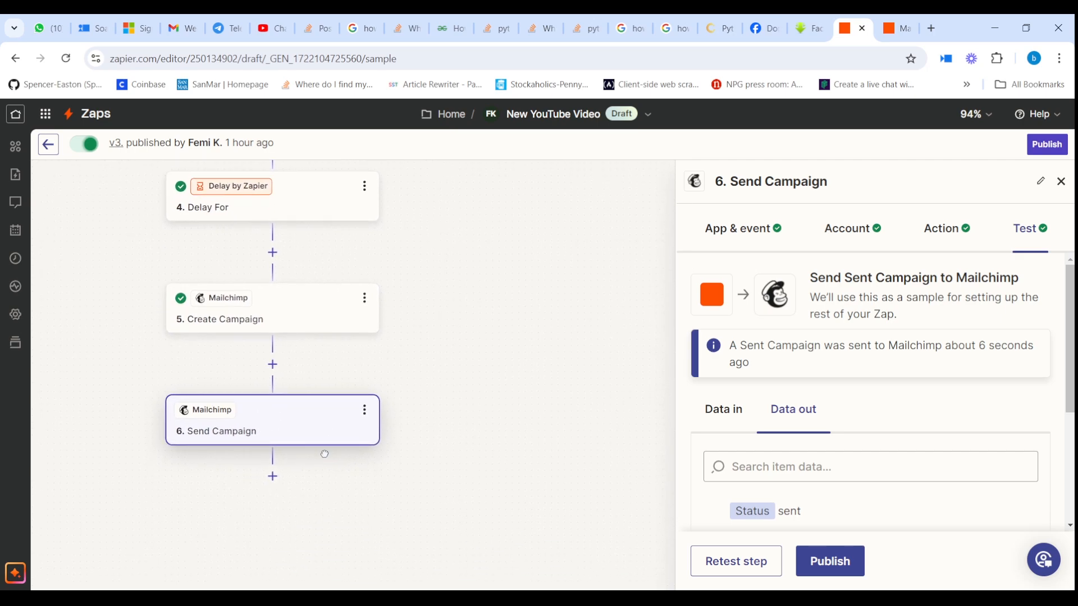